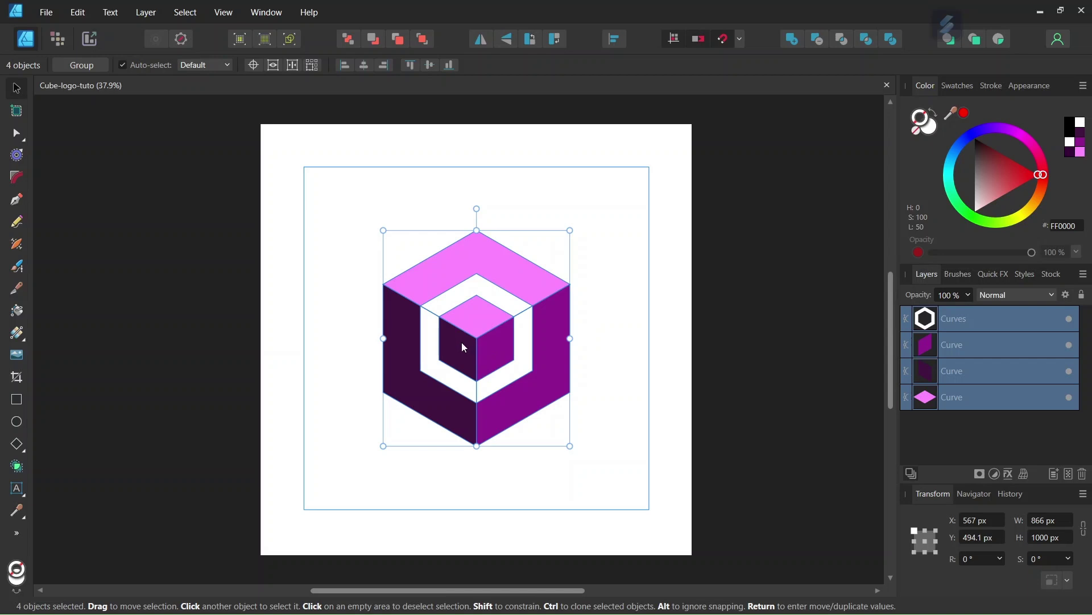
# Create a new 2000 × 2000 px document with units set to pixels
pyautogui.scroll(1, 455, 347)
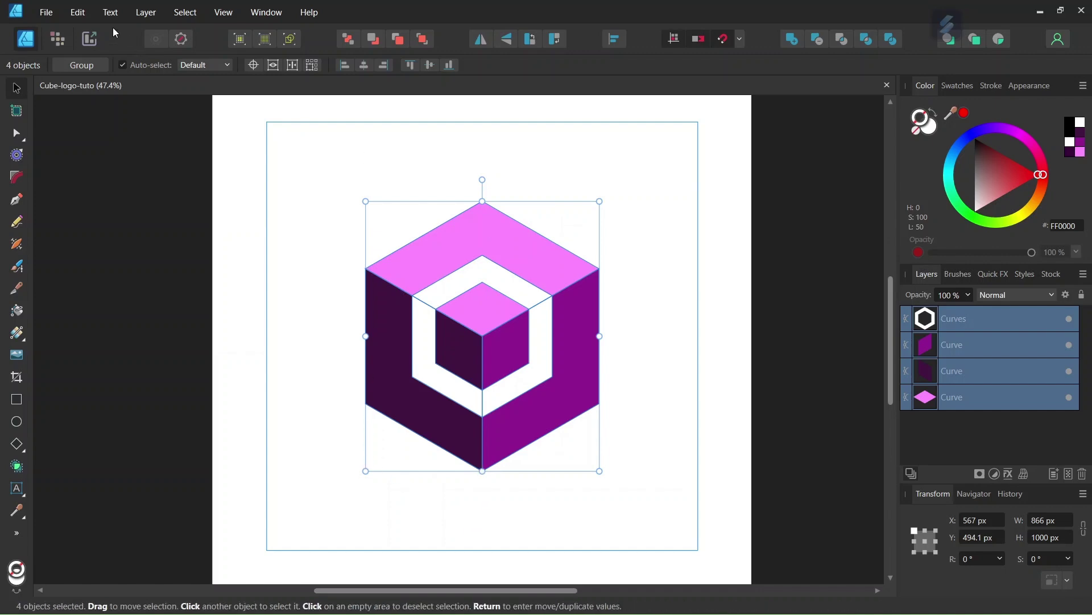
pyautogui.click(54, 17)
pyautogui.click(45, 42)
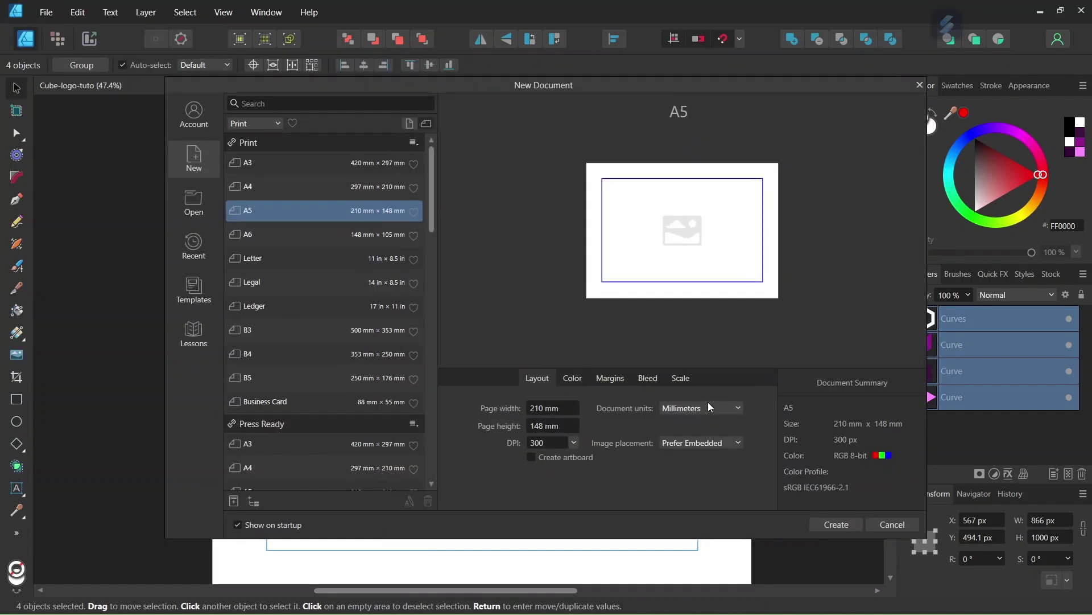
pyautogui.click(708, 406)
pyautogui.click(696, 421)
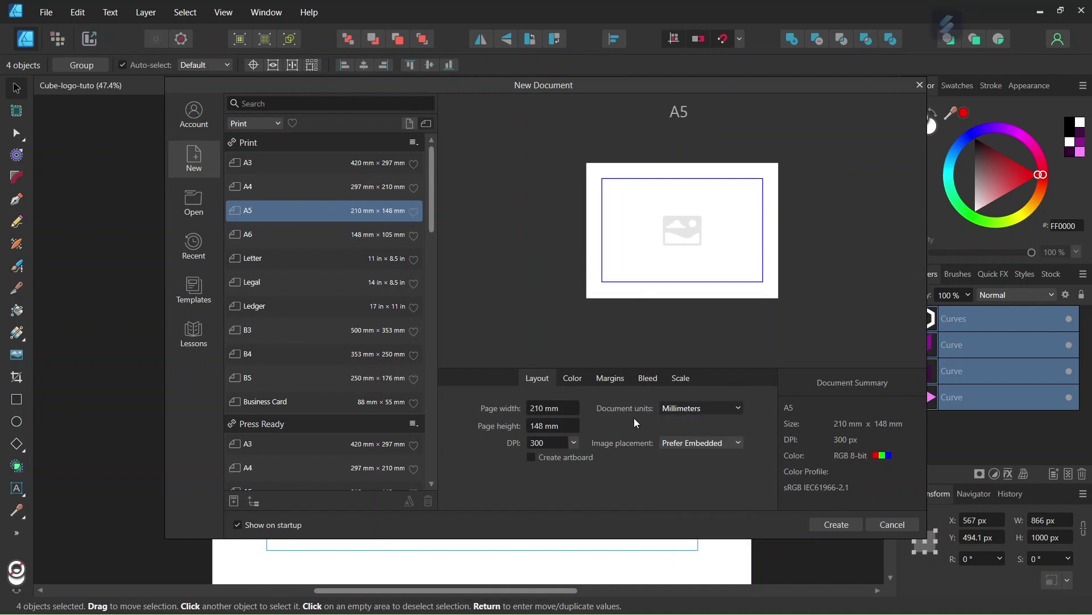
pyautogui.click(558, 410)
pyautogui.write('200')
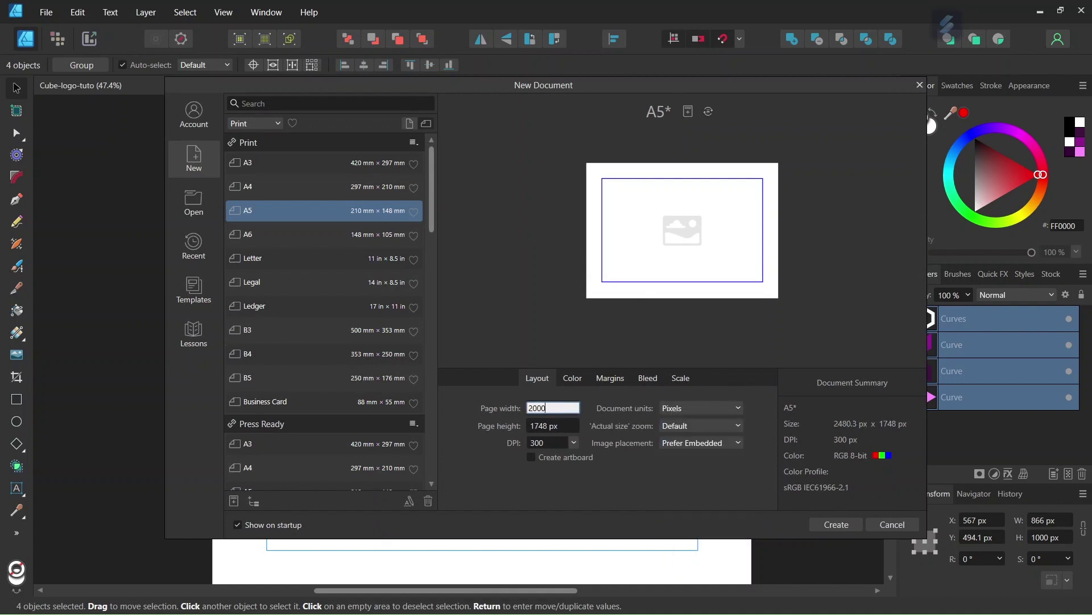
pyautogui.write('0')
pyautogui.click(567, 428)
pyautogui.write('2')
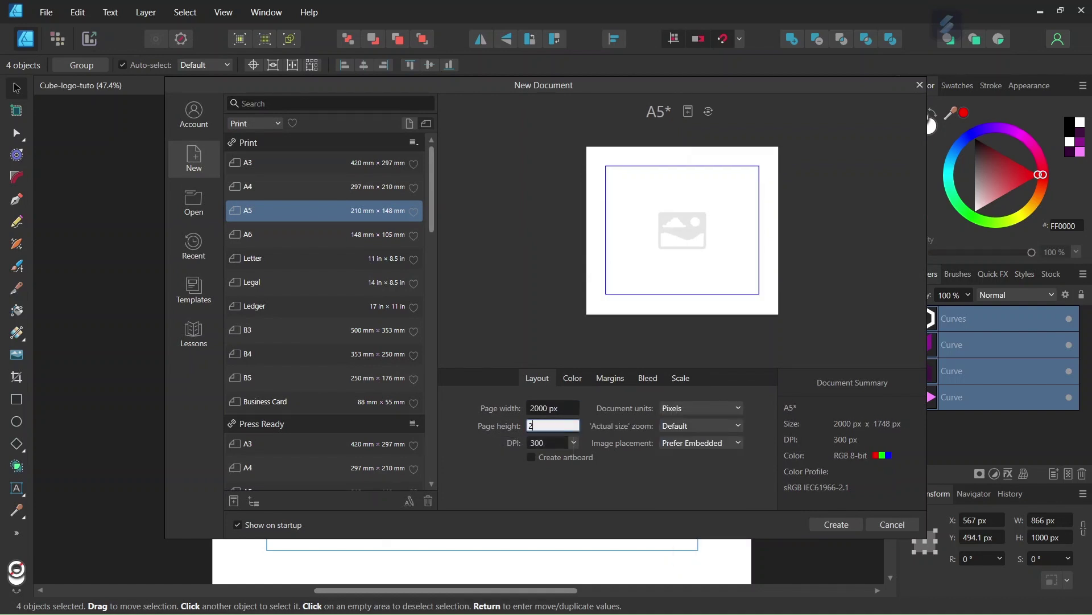
pyautogui.click(824, 525)
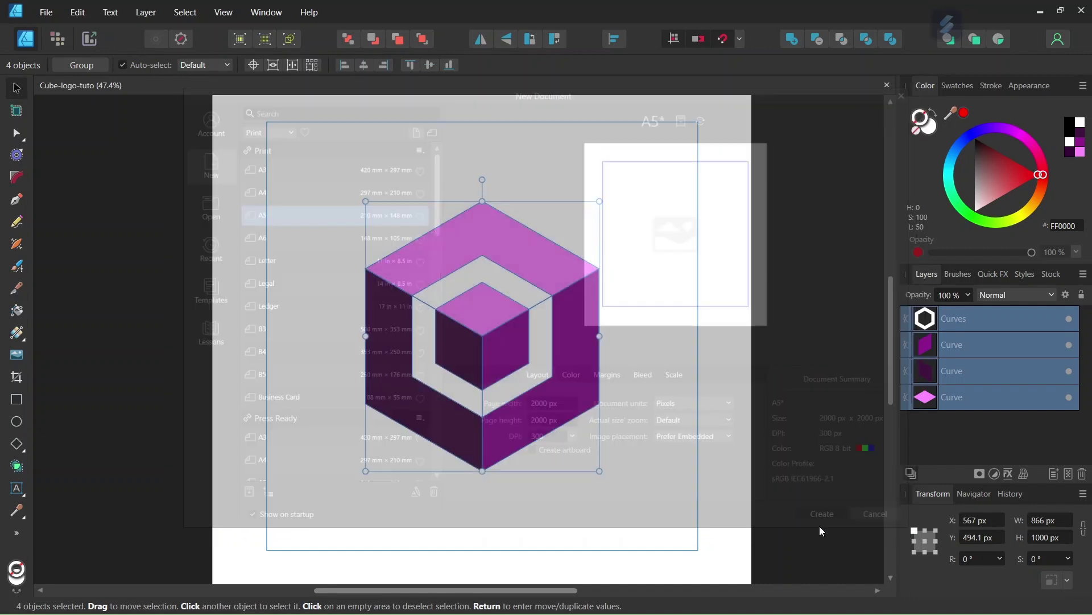
# Check the snapping options, then bring up the Grid and Axis settings from the View menu
pyautogui.click(740, 39)
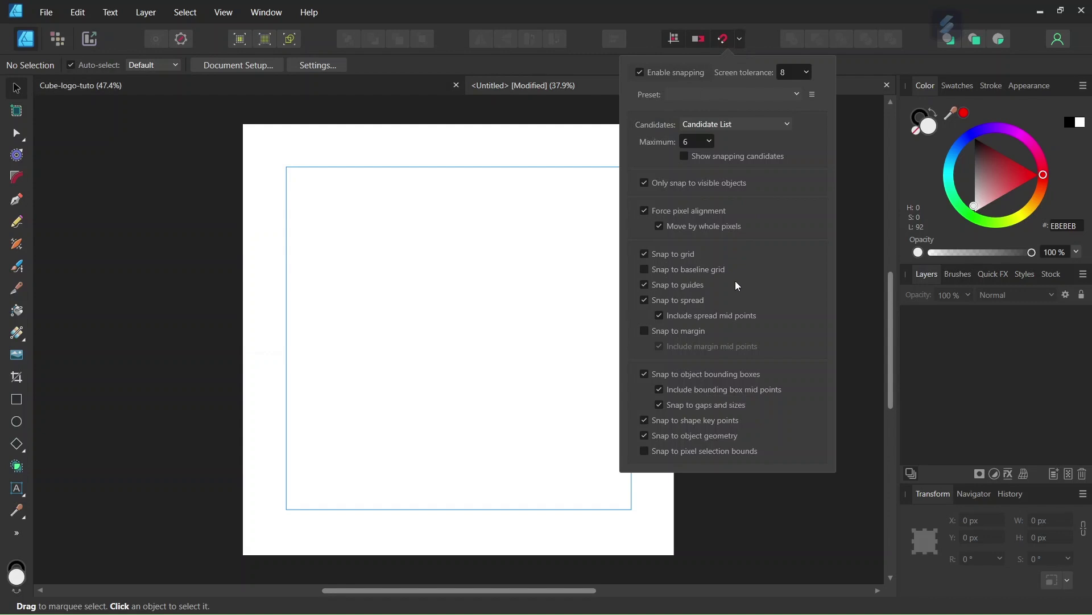
pyautogui.press('Escape')
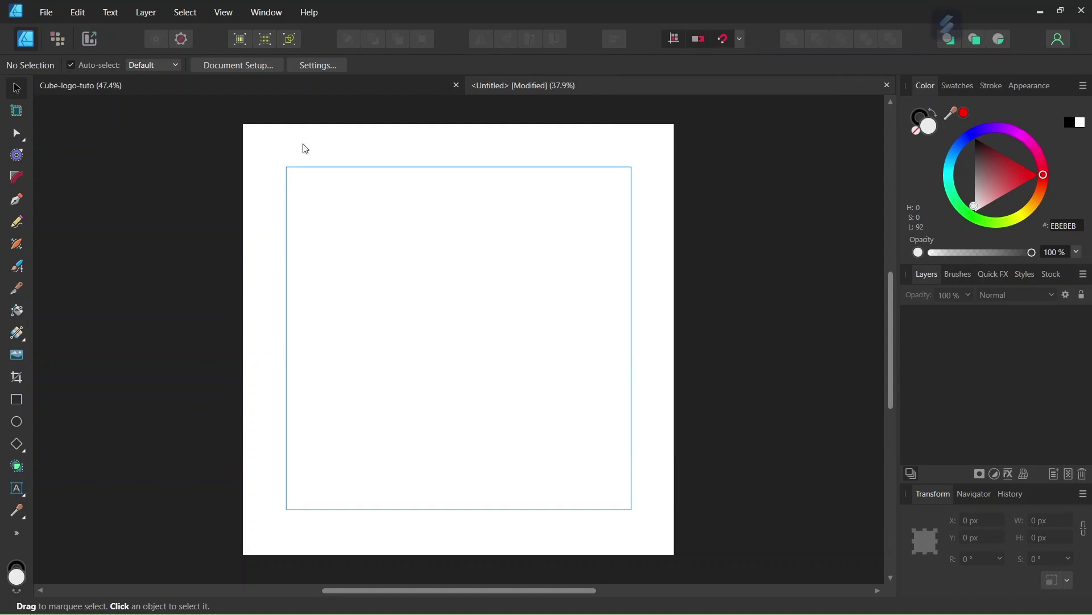
pyautogui.click(224, 12)
pyautogui.click(132, 291)
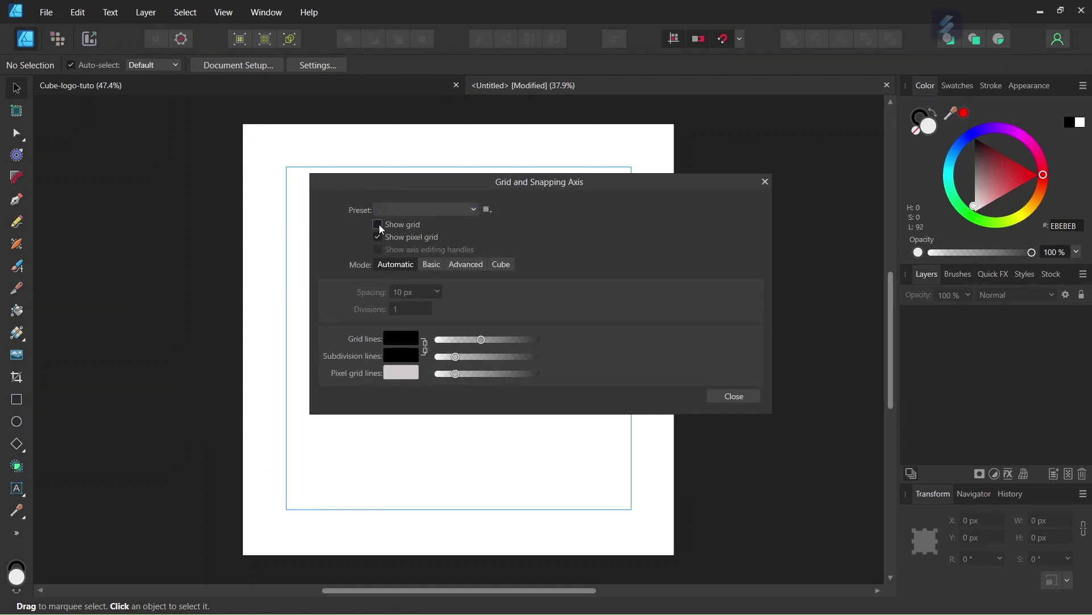
# Show the grid in Advanced mode with the grid type set to Isometric
pyautogui.click(378, 224)
pyautogui.moveTo(542, 190); pyautogui.dragTo(602, 203)
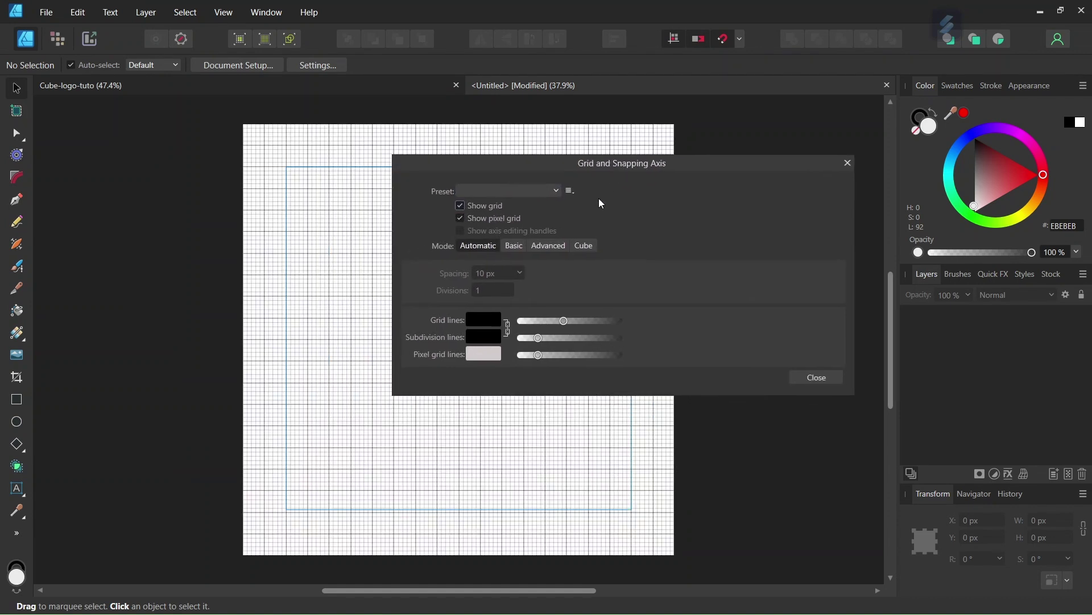
pyautogui.click(544, 248)
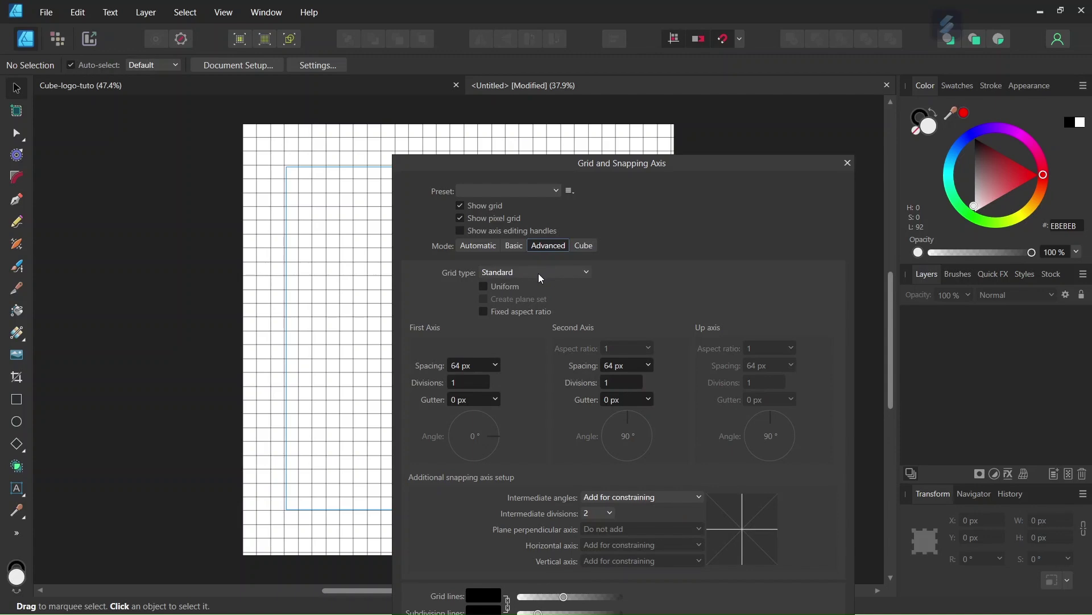
pyautogui.click(540, 273)
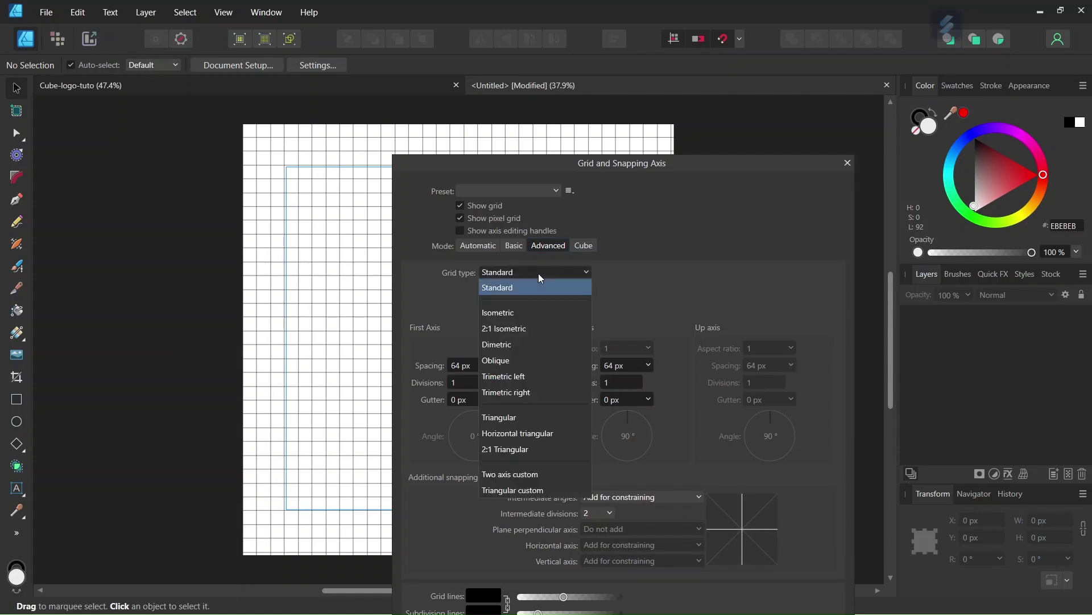
pyautogui.click(522, 312)
pyautogui.moveTo(591, 166); pyautogui.dragTo(766, 130)
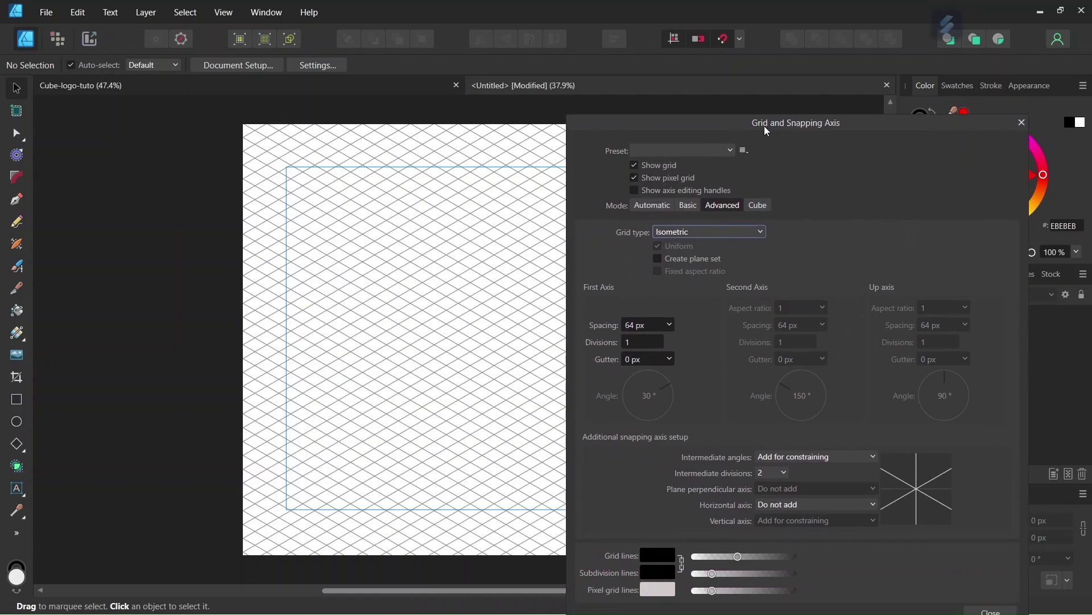
# Set the isometric grid spacing to 100 px and close the grid settings
pyautogui.scroll(2, 429, 249)
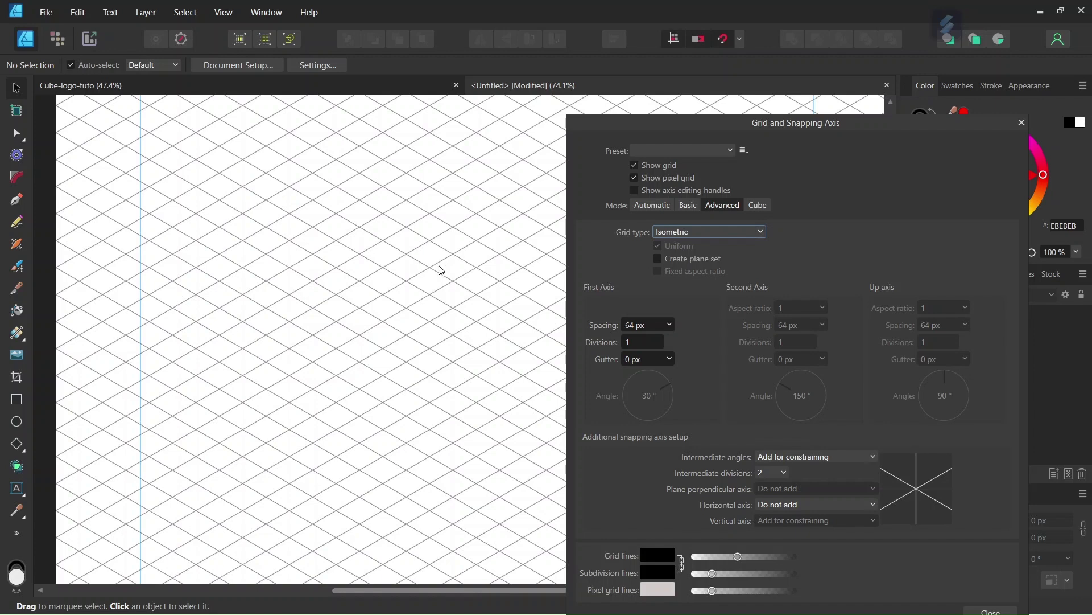
pyautogui.scroll(-1, 437, 273)
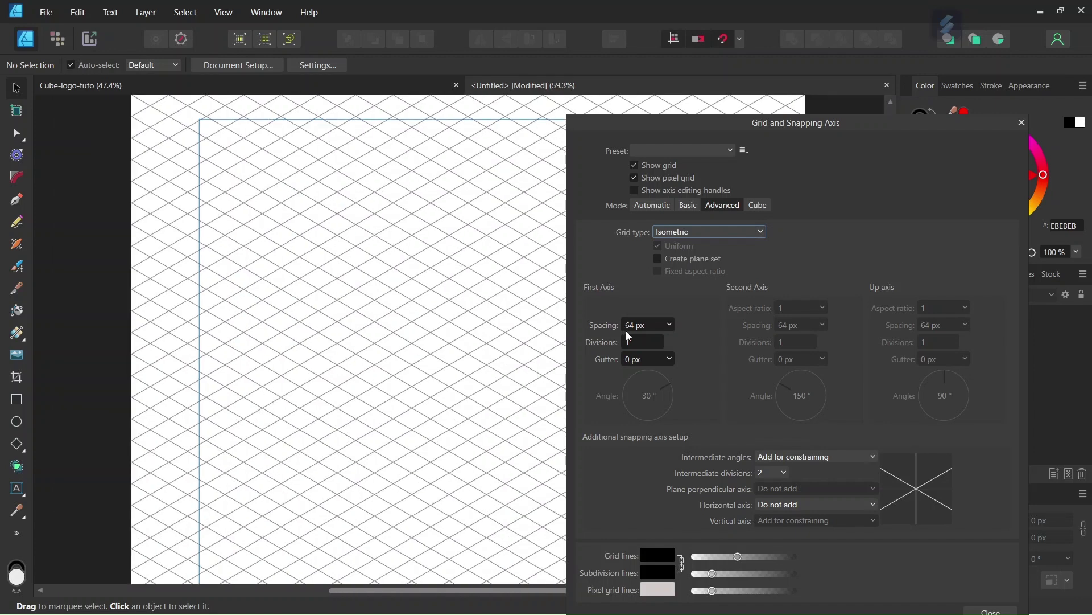
pyautogui.click(639, 324)
pyautogui.write('1')
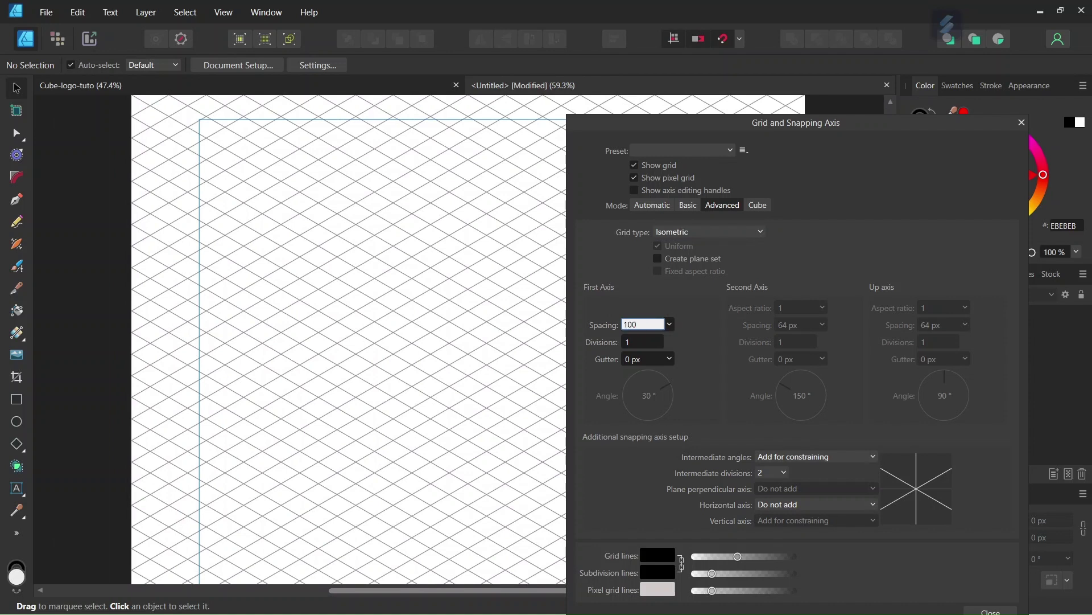
pyautogui.write('00')
pyautogui.press('Return')
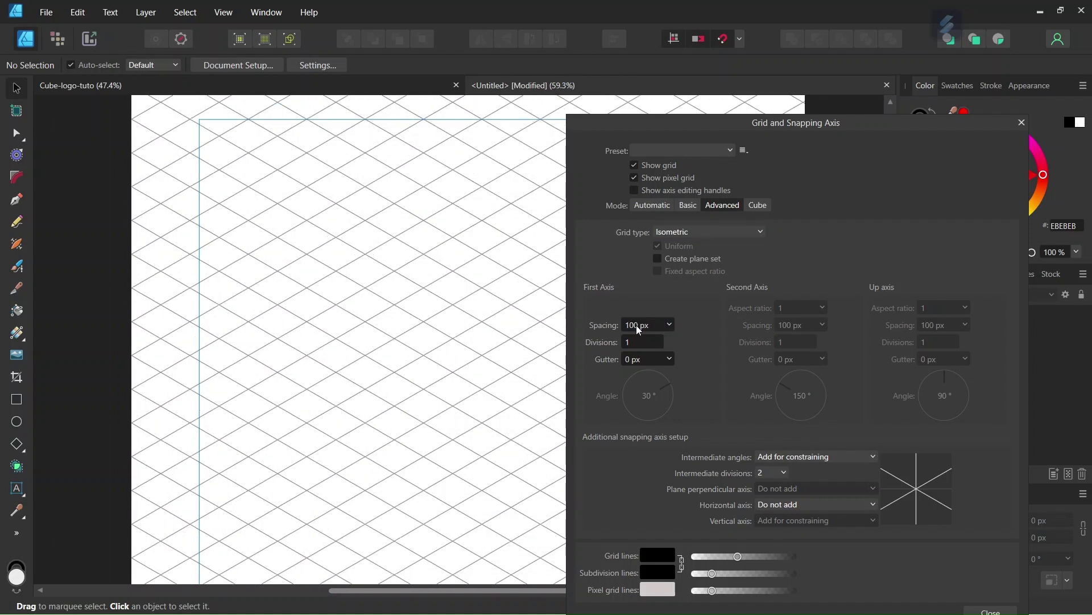
pyautogui.moveTo(756, 122); pyautogui.dragTo(632, 34)
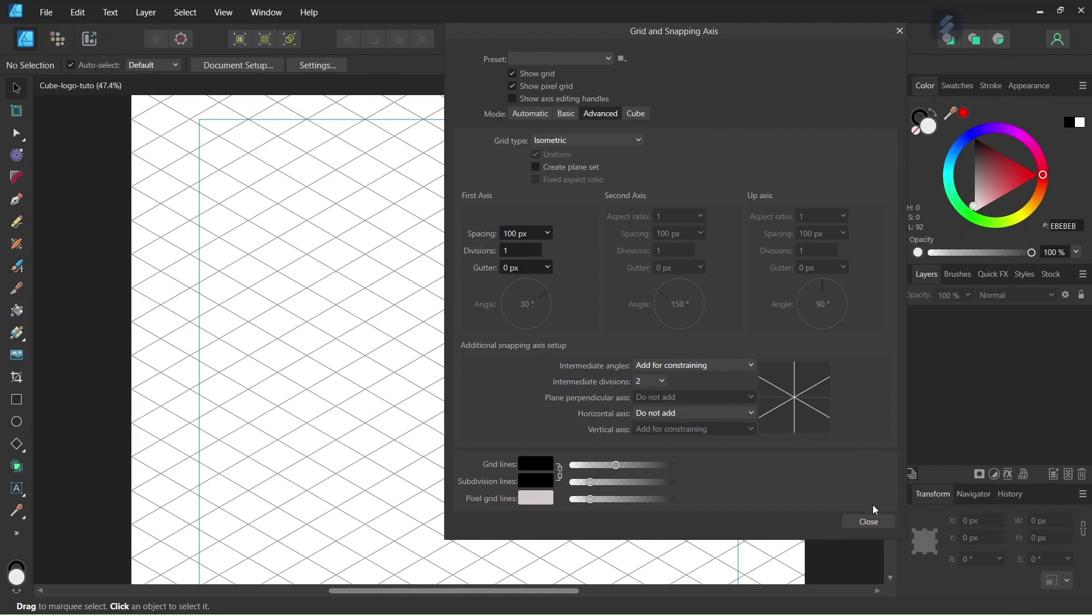
pyautogui.click(866, 520)
# Switch to the Pen tool and set both fill and stroke to None
pyautogui.scroll(-1, 537, 357)
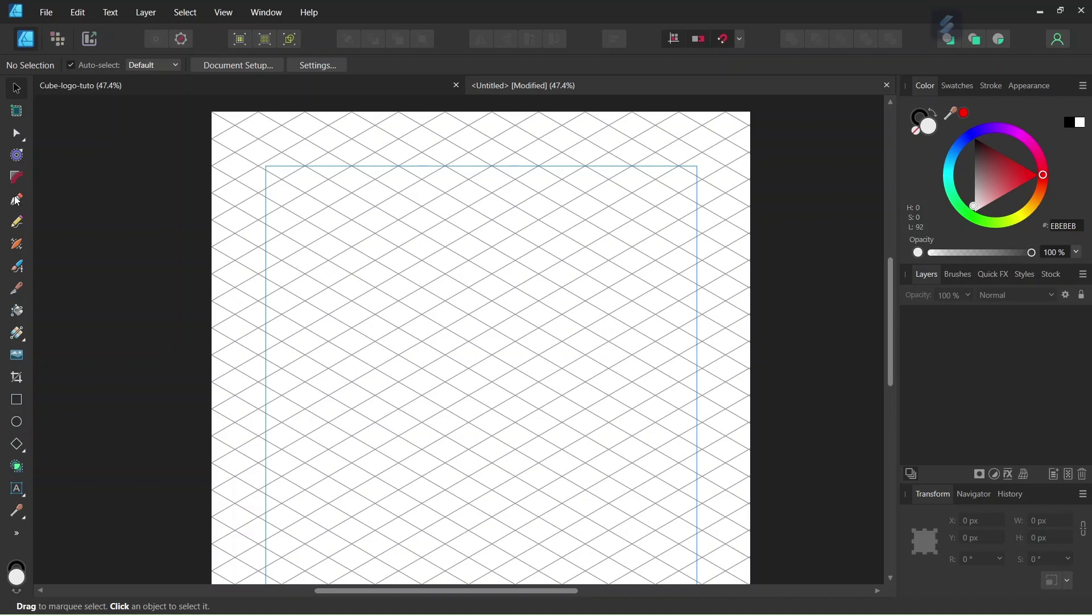
pyautogui.press('p')
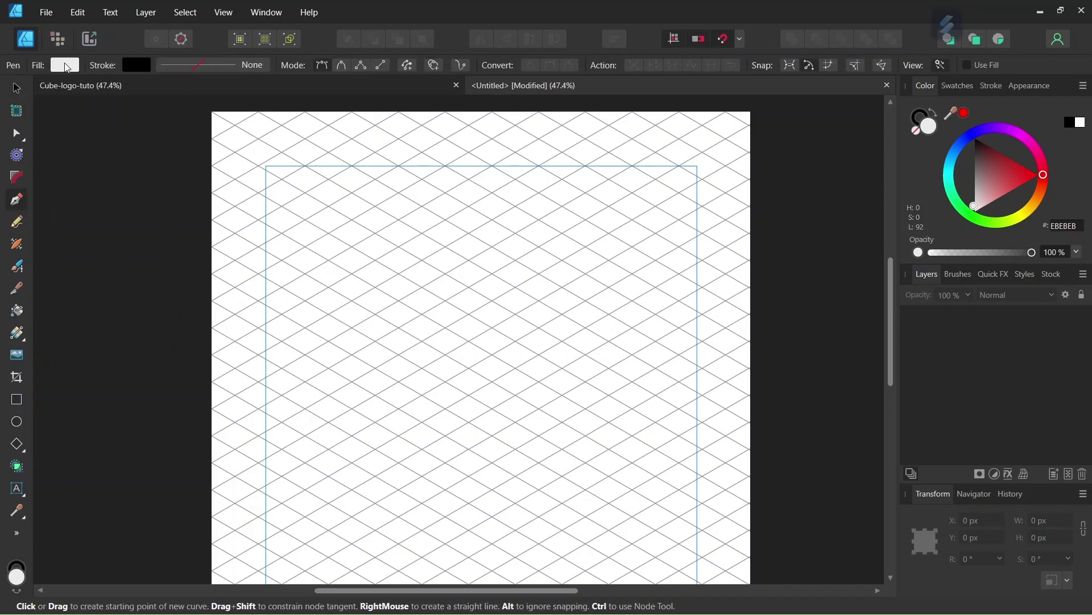
pyautogui.click(66, 64)
pyautogui.click(224, 92)
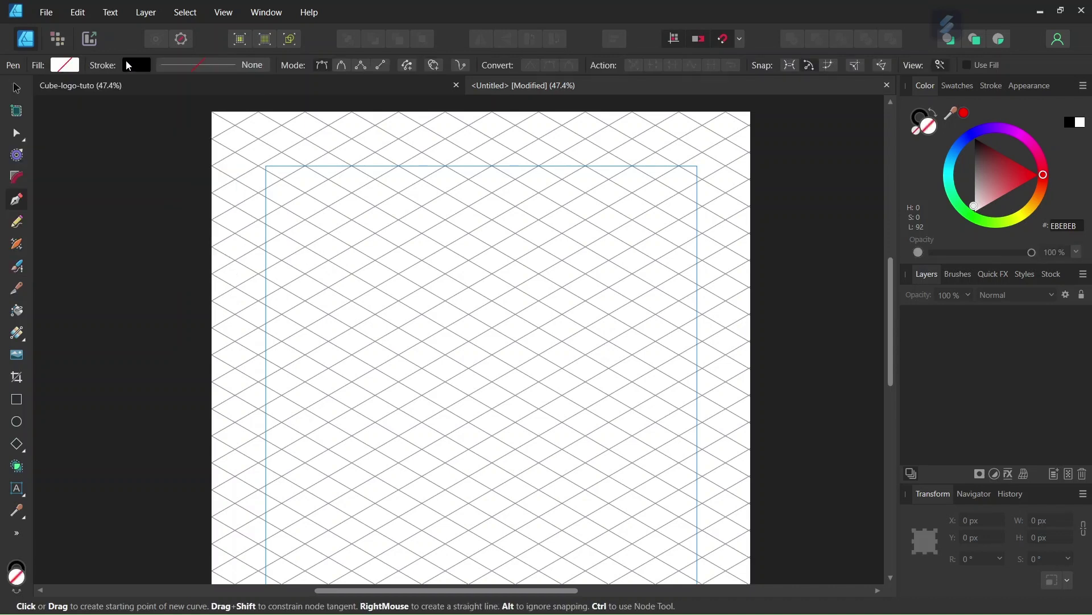
pyautogui.click(136, 66)
pyautogui.click(239, 92)
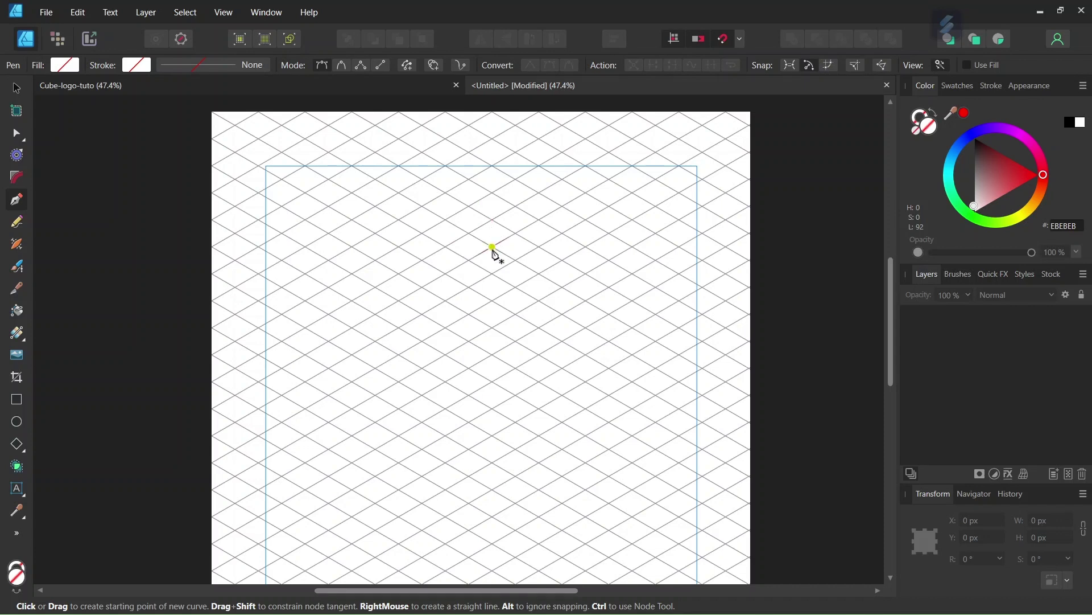
# Pen a closed four-point diamond on the grid and fill it light pink FD8BFF
pyautogui.click(493, 247)
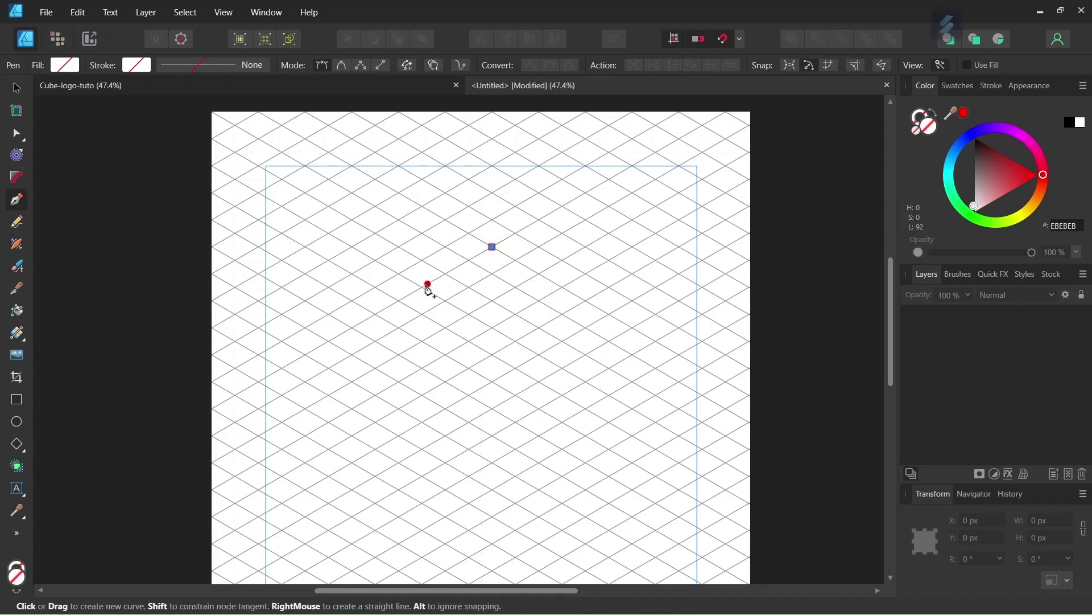
pyautogui.click(376, 315)
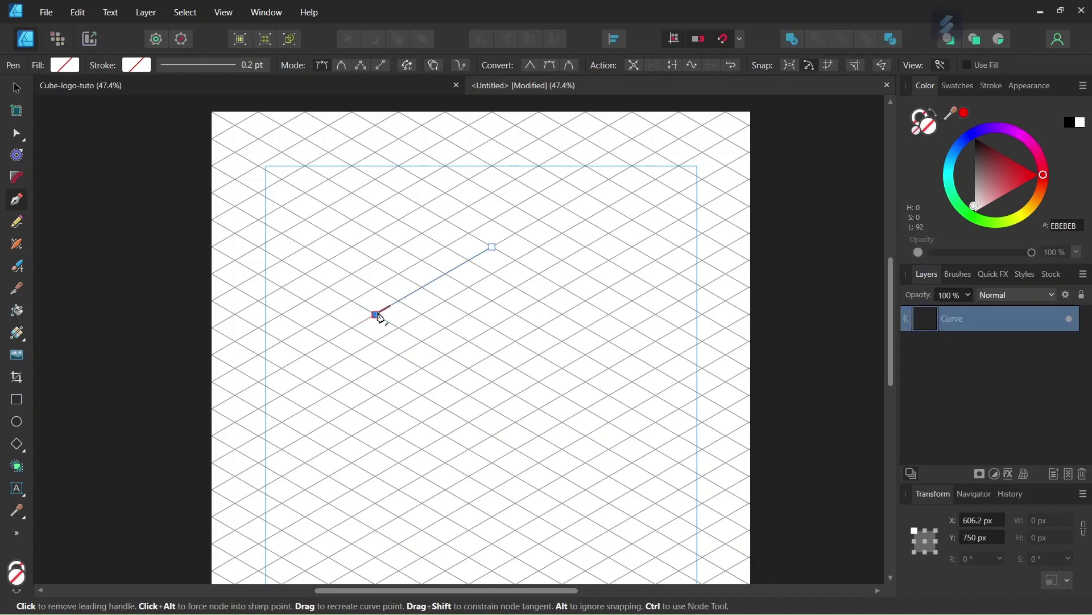
pyautogui.click(493, 382)
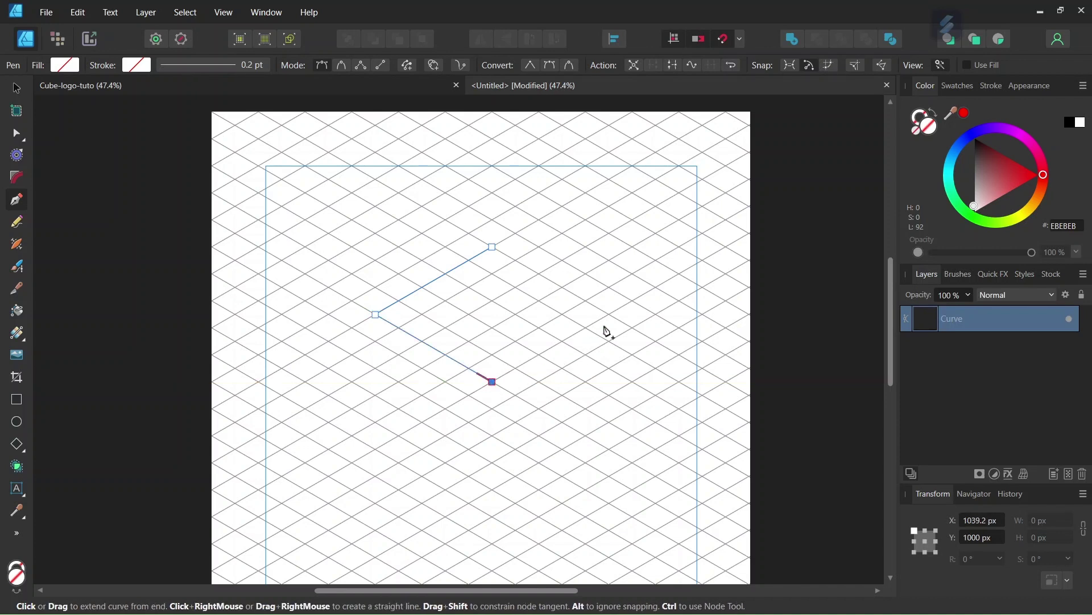
pyautogui.click(610, 314)
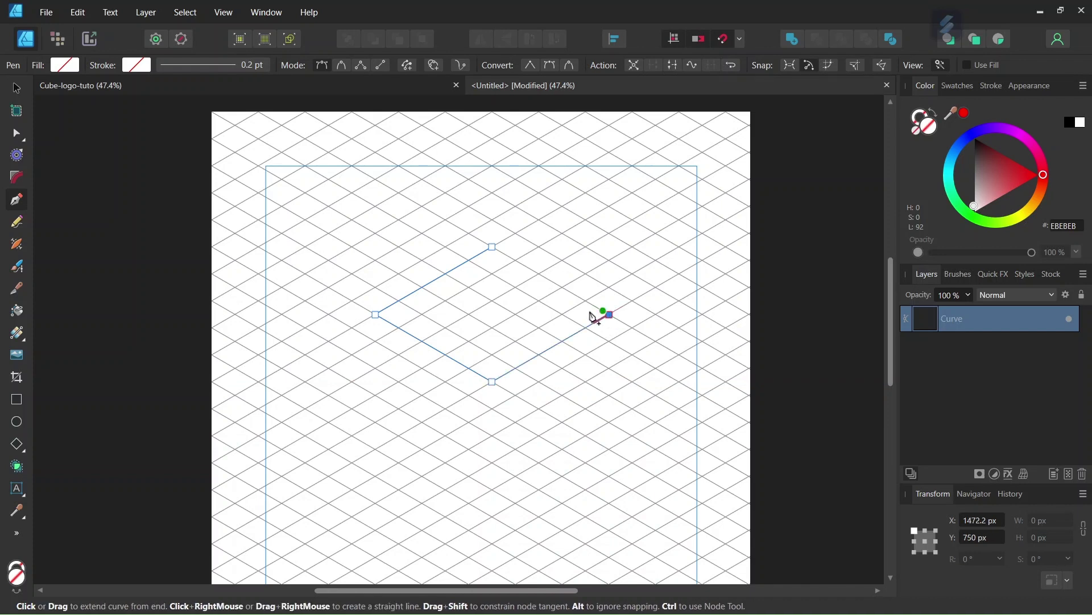
pyautogui.click(492, 248)
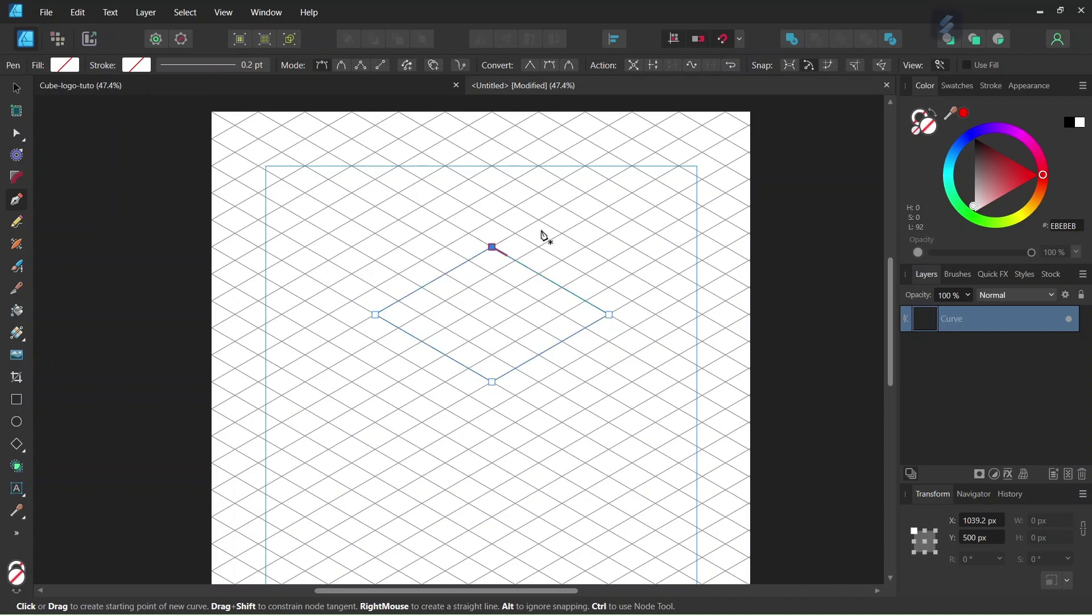
pyautogui.click(1019, 137)
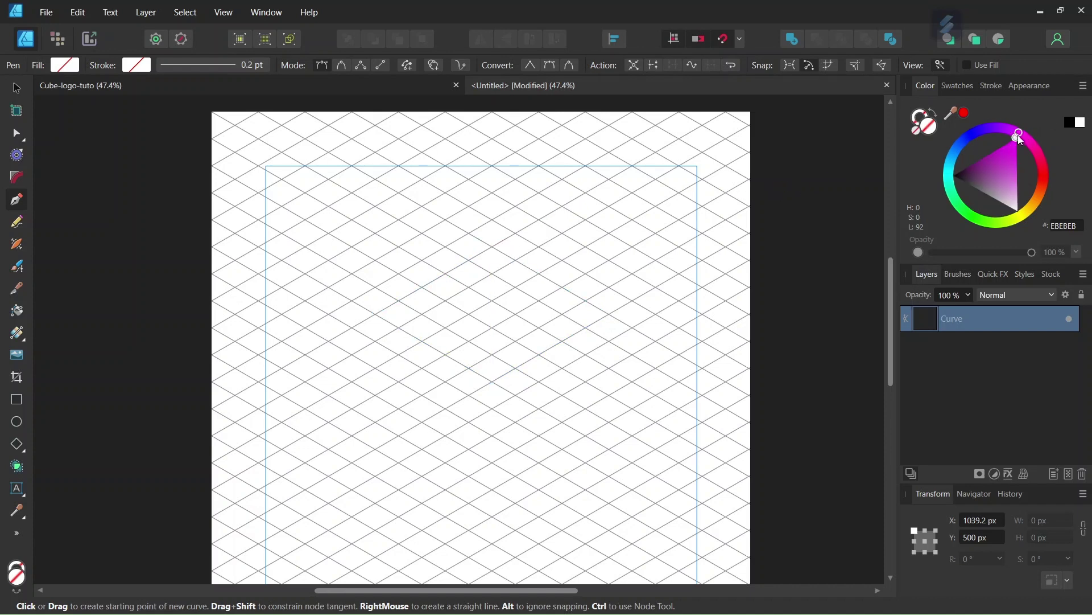
pyautogui.moveTo(1016, 181)
pyautogui.mouseDown()
pyautogui.moveTo(1020, 190)
pyautogui.moveTo(1017, 176)
pyautogui.mouseUp()
pyautogui.keyDown('ctrl'); pyautogui.scroll(-1, 716, 253); pyautogui.keyUp('ctrl')
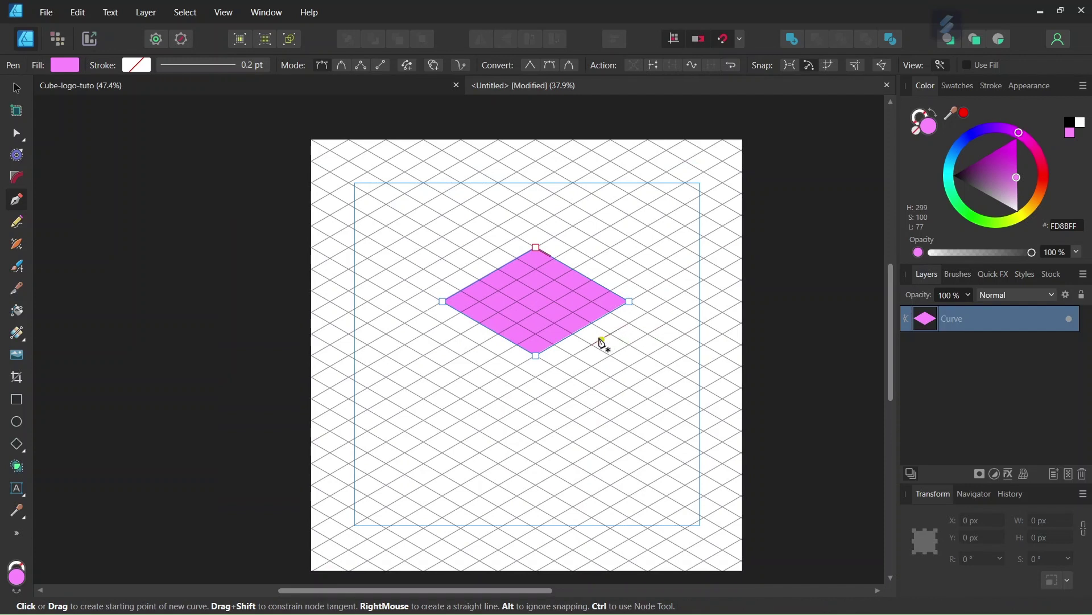
# Trace the left face from the diamond's left and bottom corners down, fill it 440D45, deselect
pyautogui.click(445, 306)
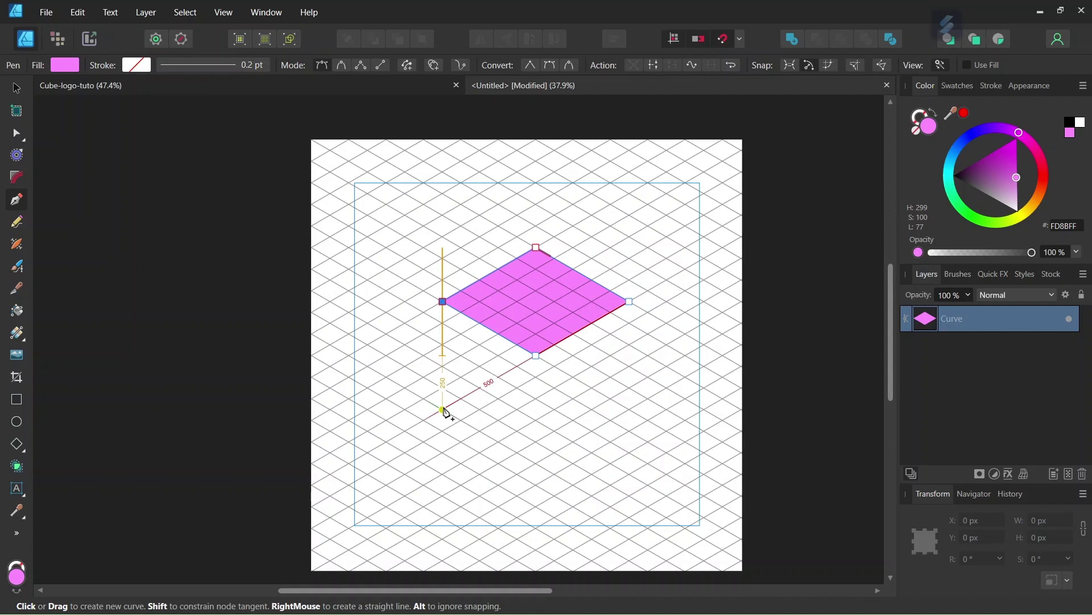
pyautogui.click(444, 410)
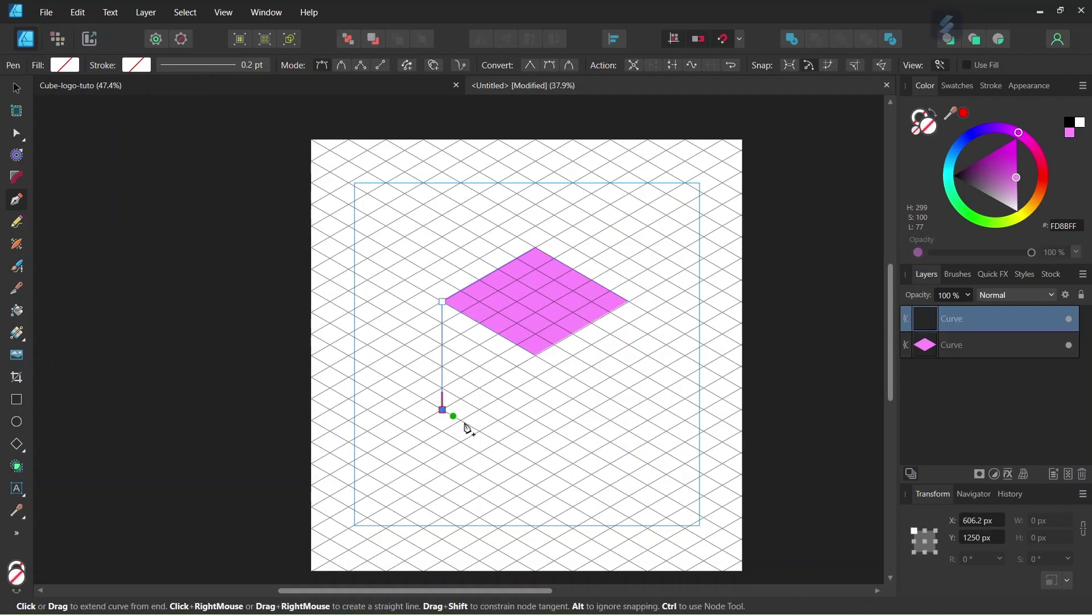
pyautogui.click(537, 464)
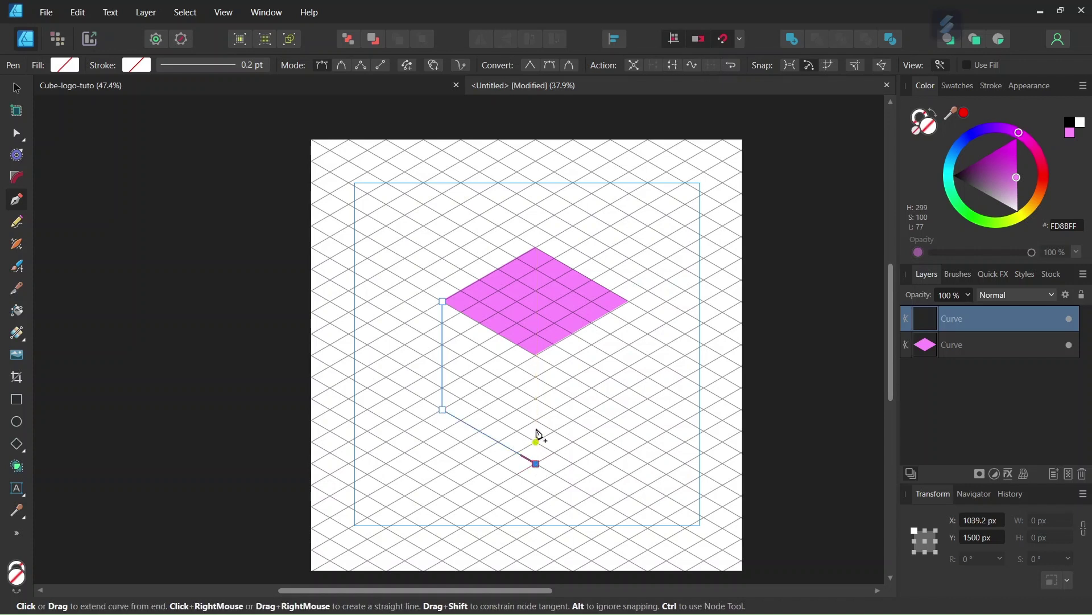
pyautogui.click(538, 357)
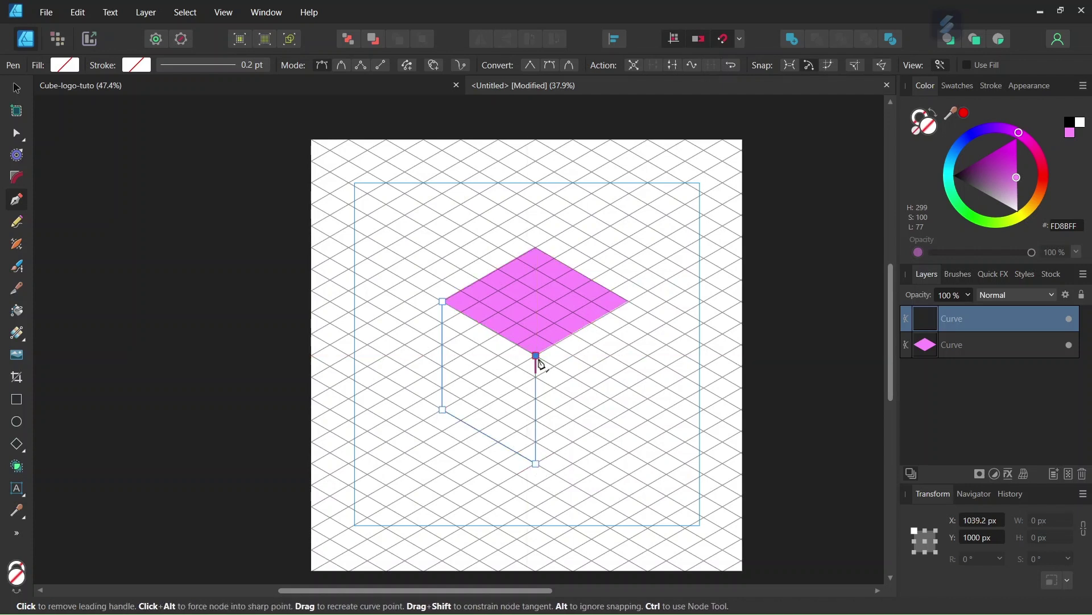
pyautogui.click(445, 310)
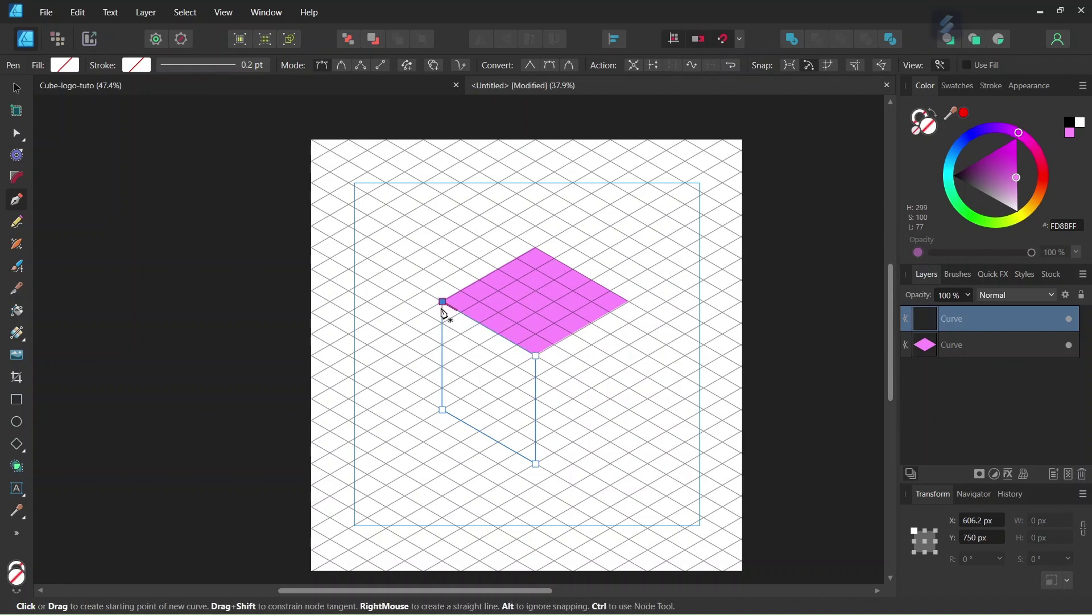
pyautogui.click(973, 169)
pyautogui.moveTo(973, 169); pyautogui.dragTo(971, 170)
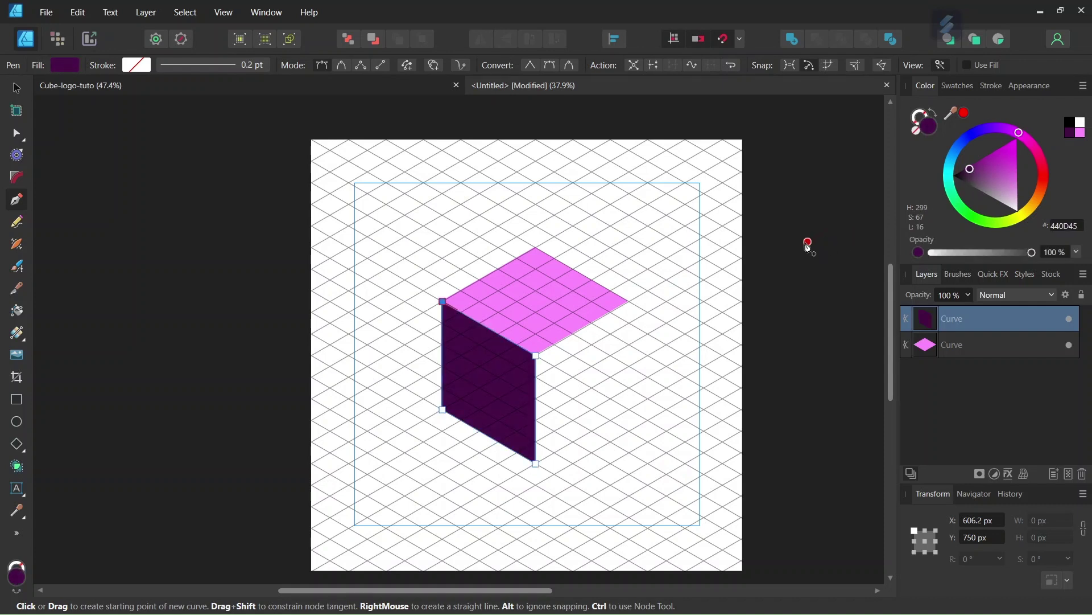
pyautogui.press('Escape')
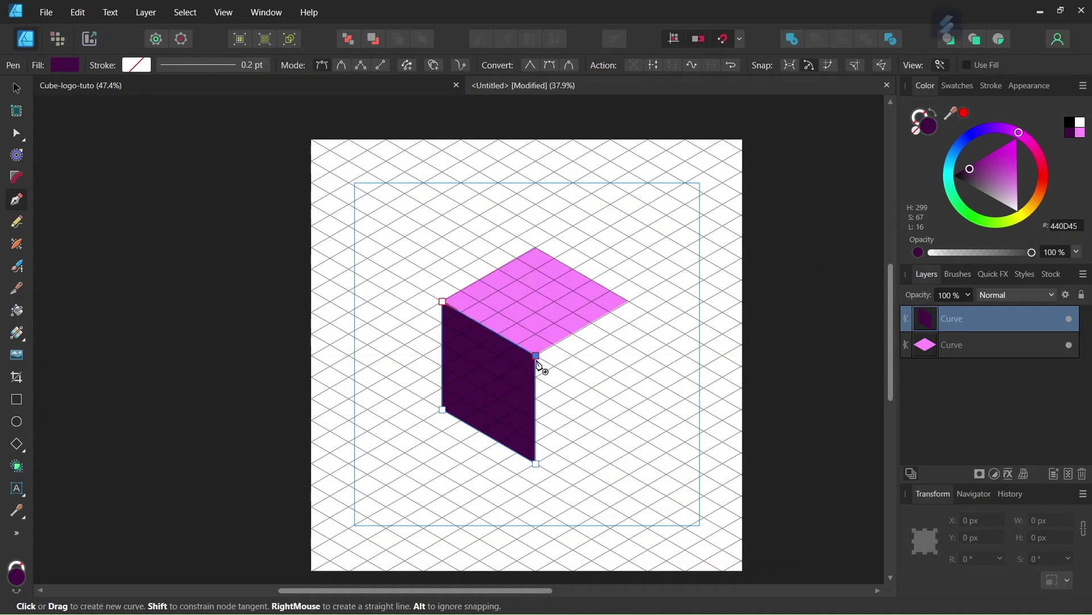
# Trace the right face from the top's right corner to the bottom corner and fill it AC37AD
pyautogui.click(631, 303)
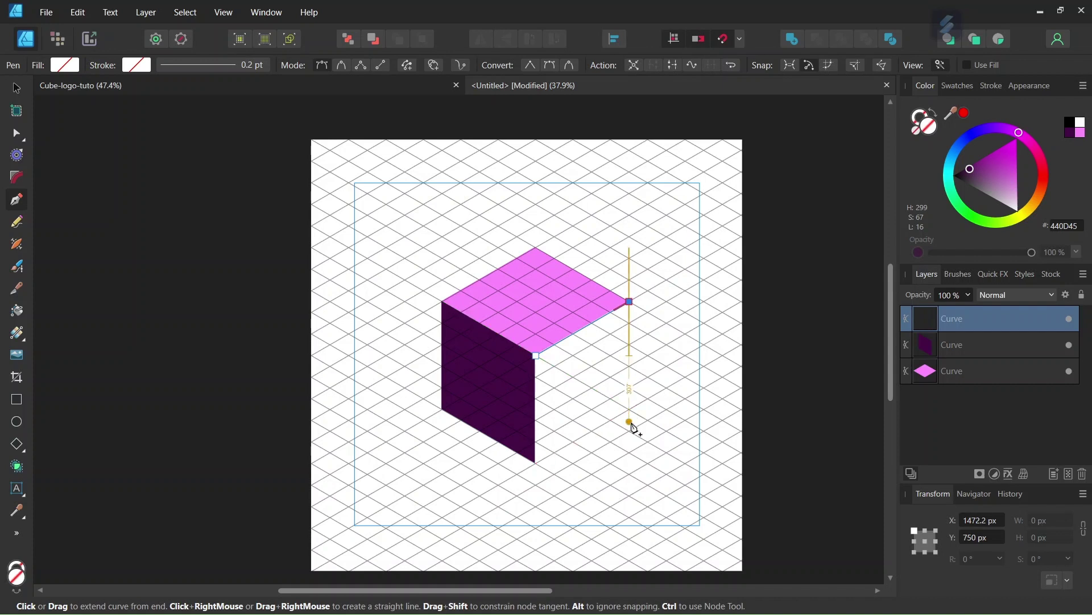
pyautogui.moveTo(630, 411); pyautogui.dragTo(634, 417)
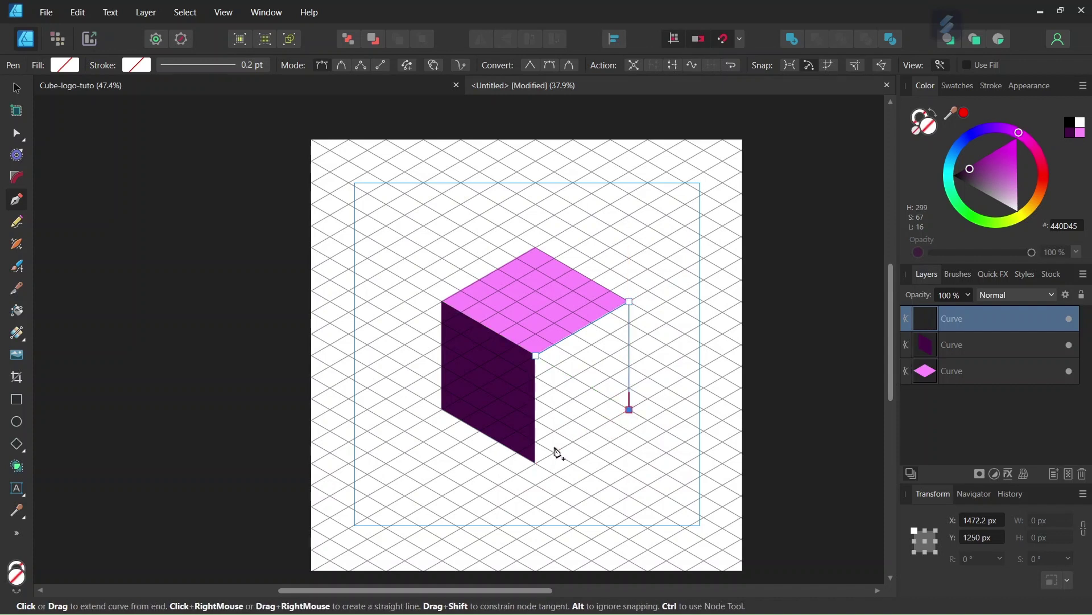
pyautogui.click(537, 469)
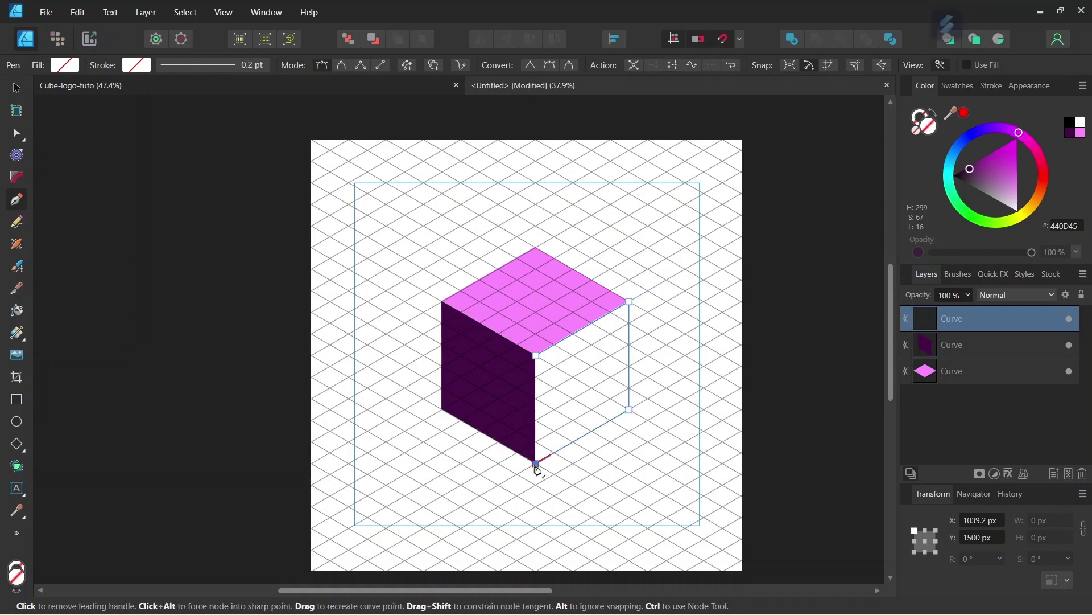
pyautogui.click(537, 362)
pyautogui.press('Escape')
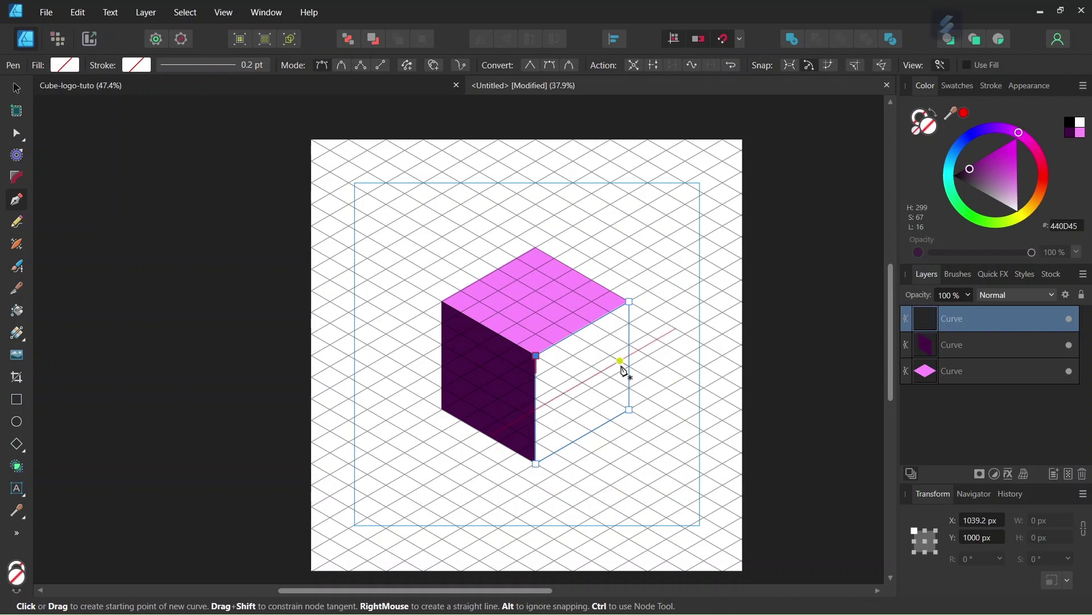
pyautogui.moveTo(994, 173); pyautogui.dragTo(996, 166)
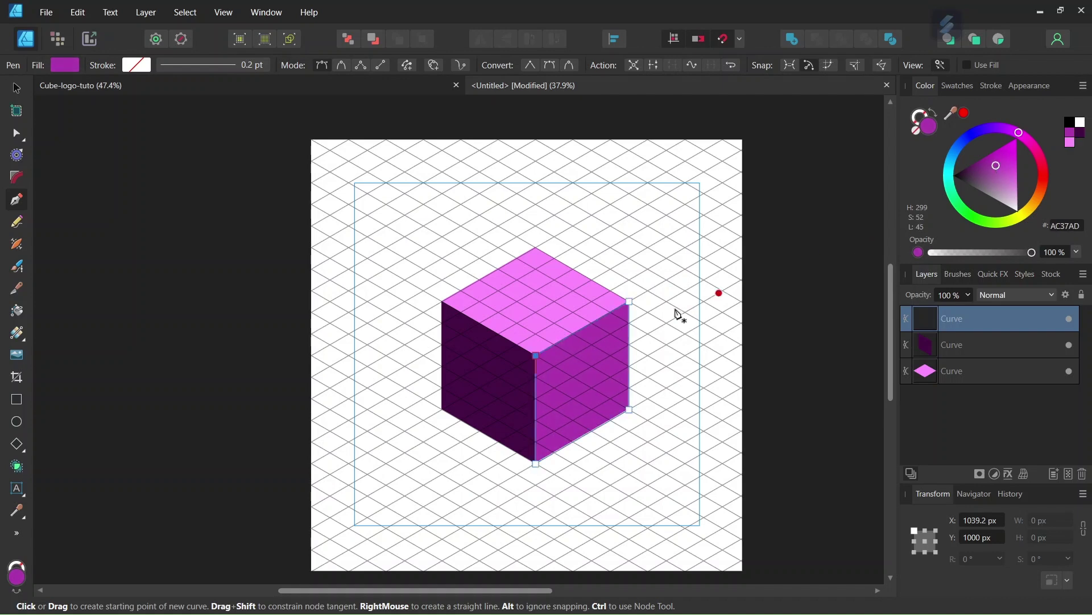
pyautogui.press('v')
pyautogui.press('Escape')
pyautogui.scroll(1, 521, 354)
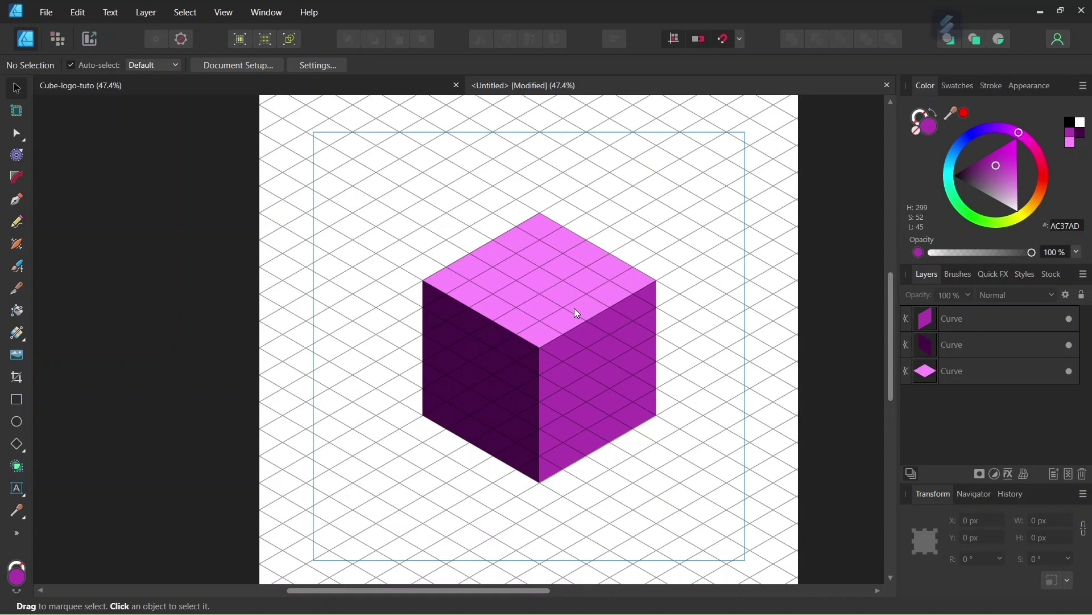
# Pen a large six-point hexagon around the cube's centre on the grid points
pyautogui.click(18, 199)
pyautogui.scroll(1, 605, 347)
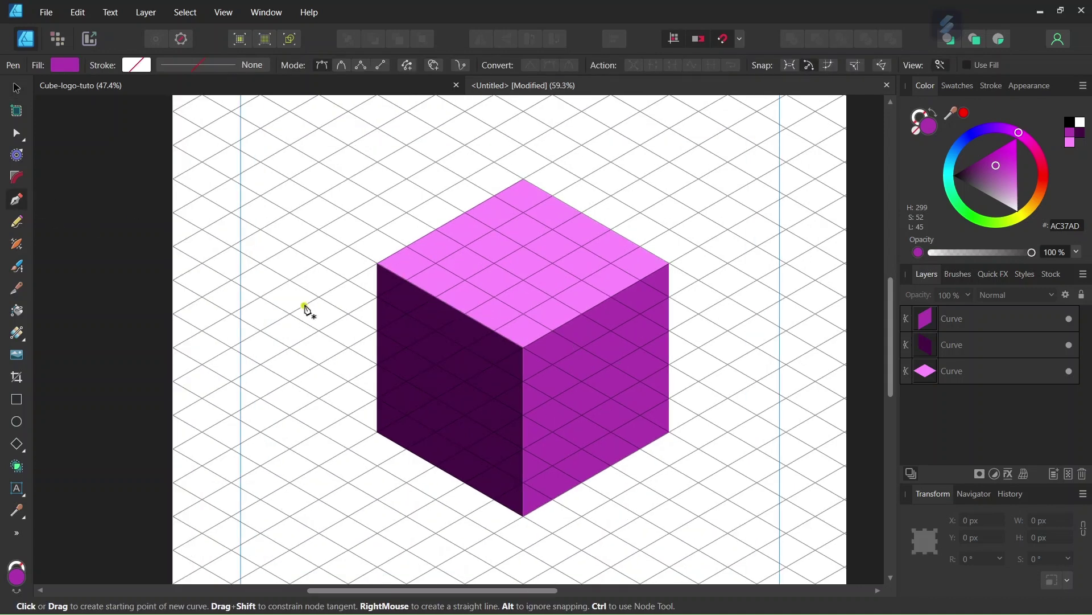
pyautogui.click(436, 296)
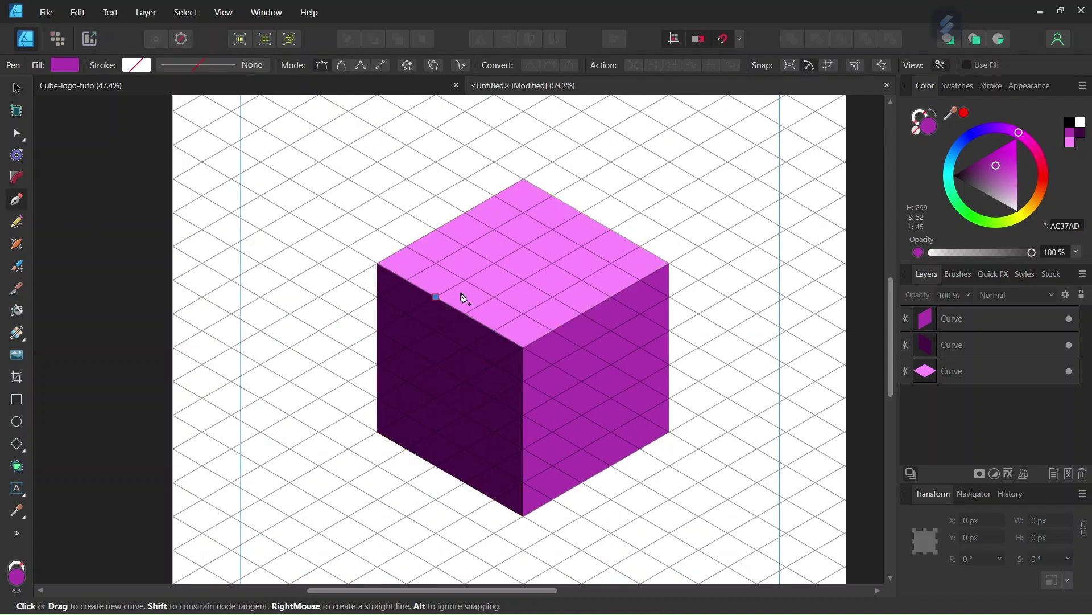
pyautogui.click(524, 246)
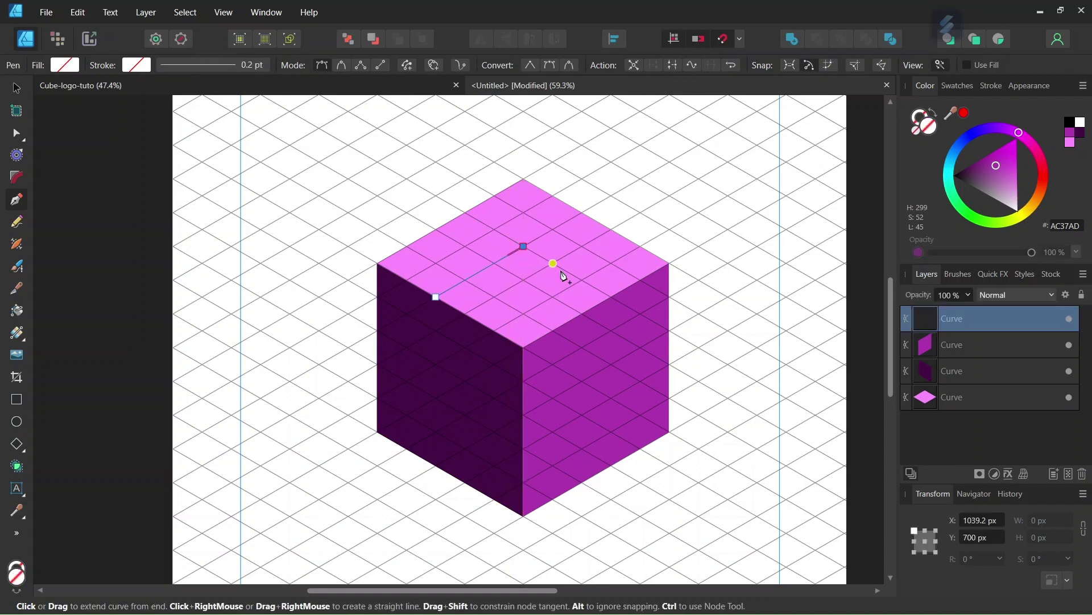
pyautogui.click(611, 296)
pyautogui.click(611, 398)
pyautogui.click(524, 449)
pyautogui.click(436, 398)
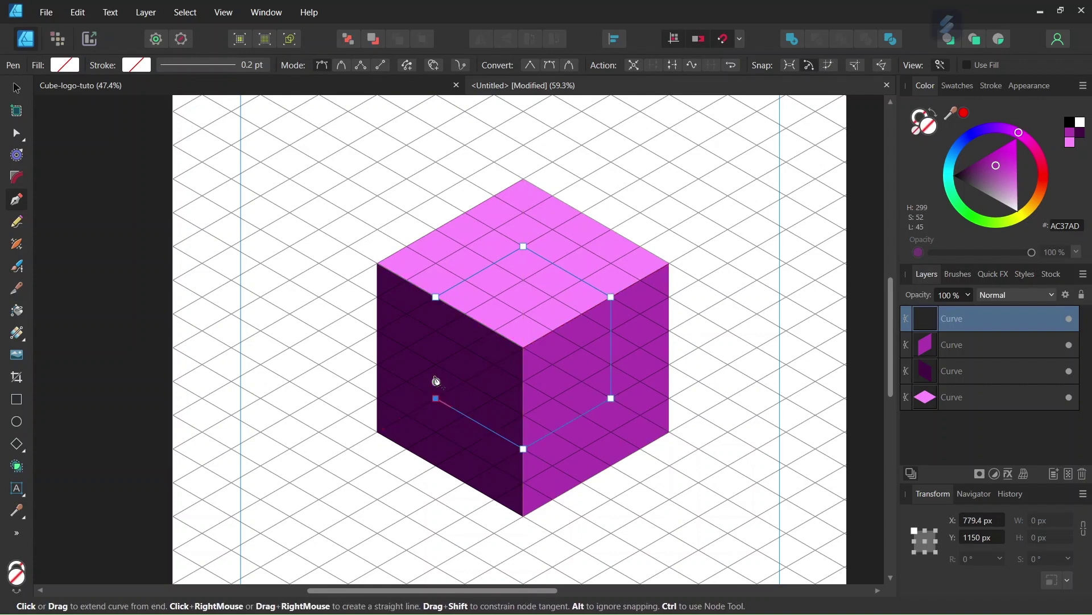
pyautogui.click(437, 297)
pyautogui.scroll(1, 544, 353)
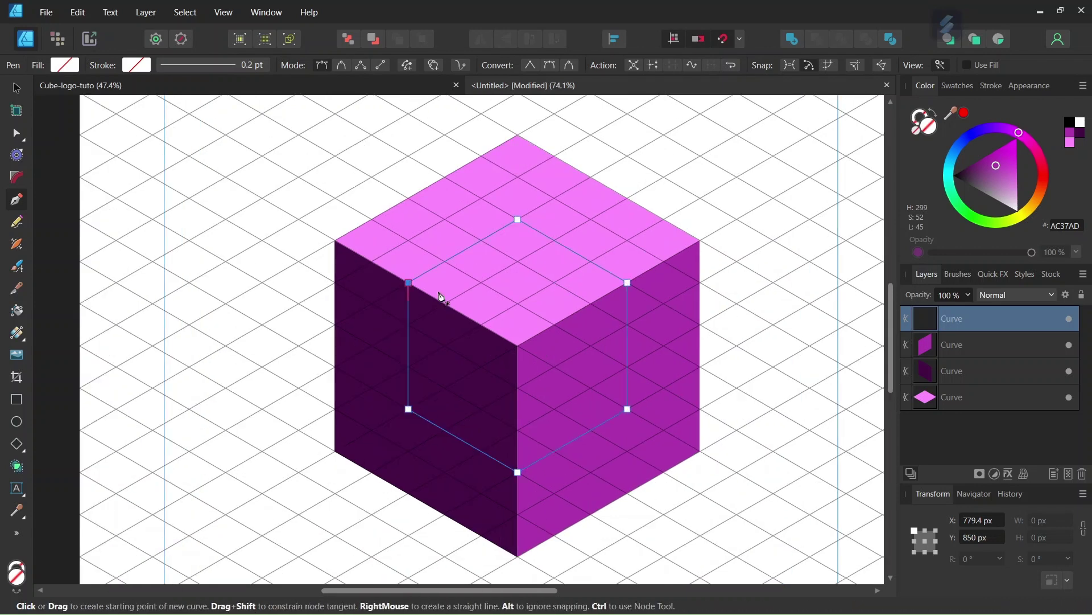
pyautogui.scroll(1, 441, 297)
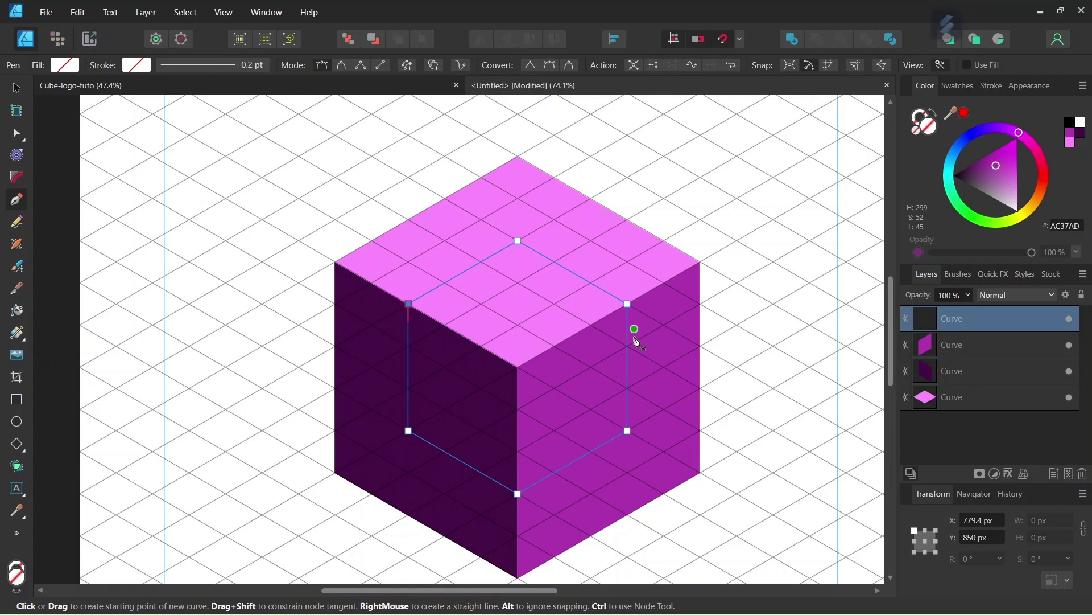
pyautogui.press('Escape')
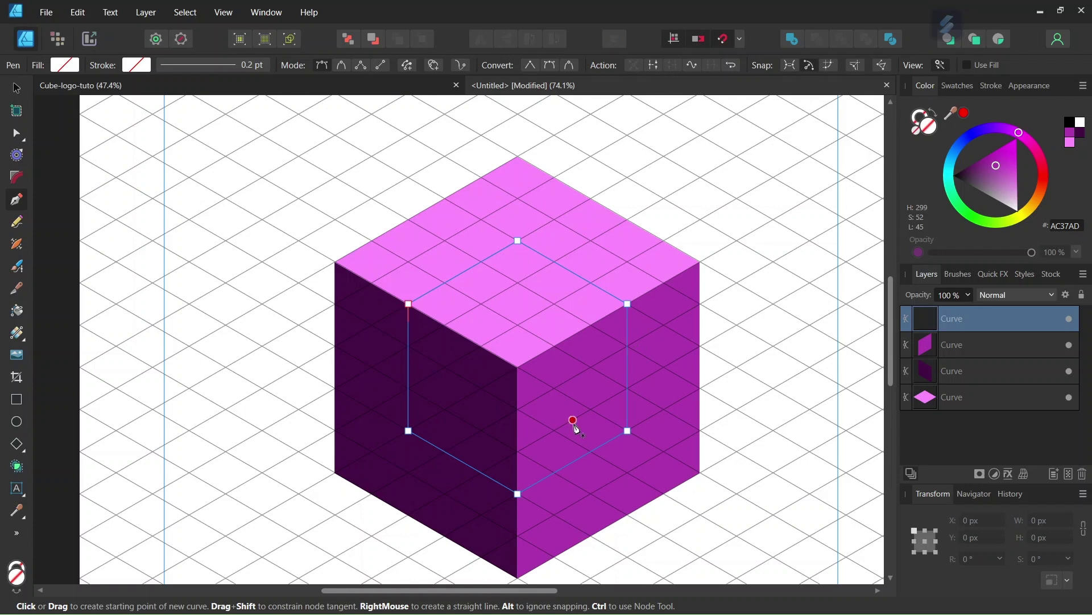
# Pen a smaller 346.4 × 400 px hexagon inside the large one
pyautogui.click(445, 325)
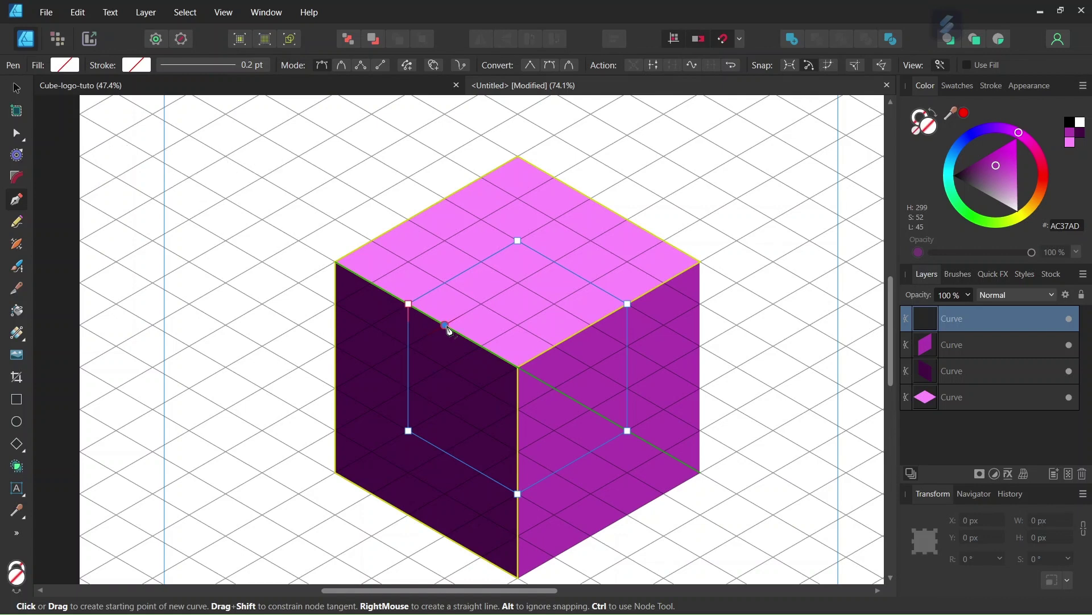
pyautogui.click(518, 283)
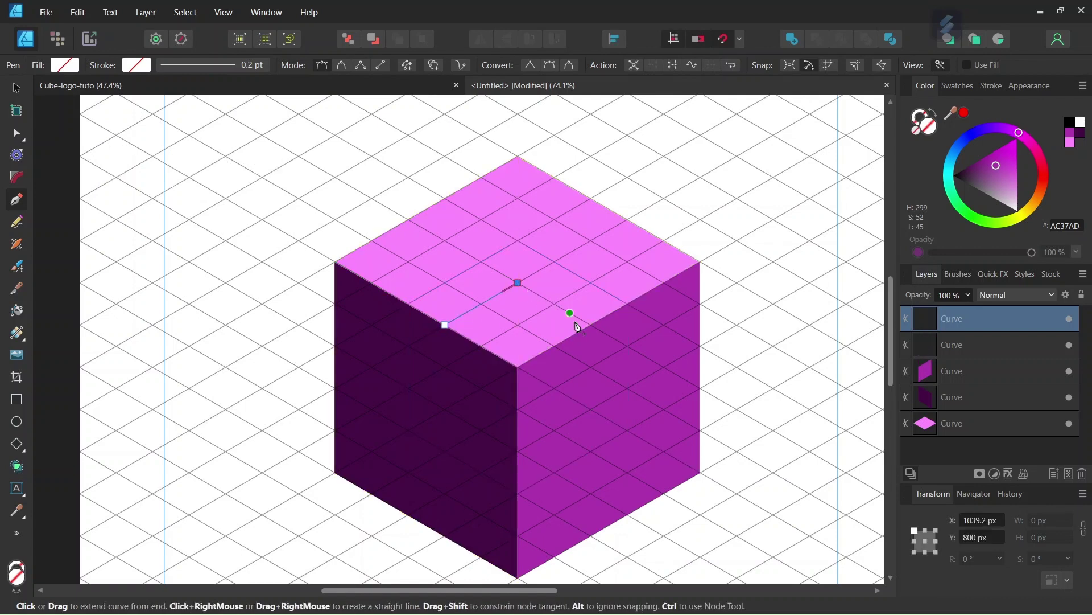
pyautogui.click(591, 325)
pyautogui.click(591, 409)
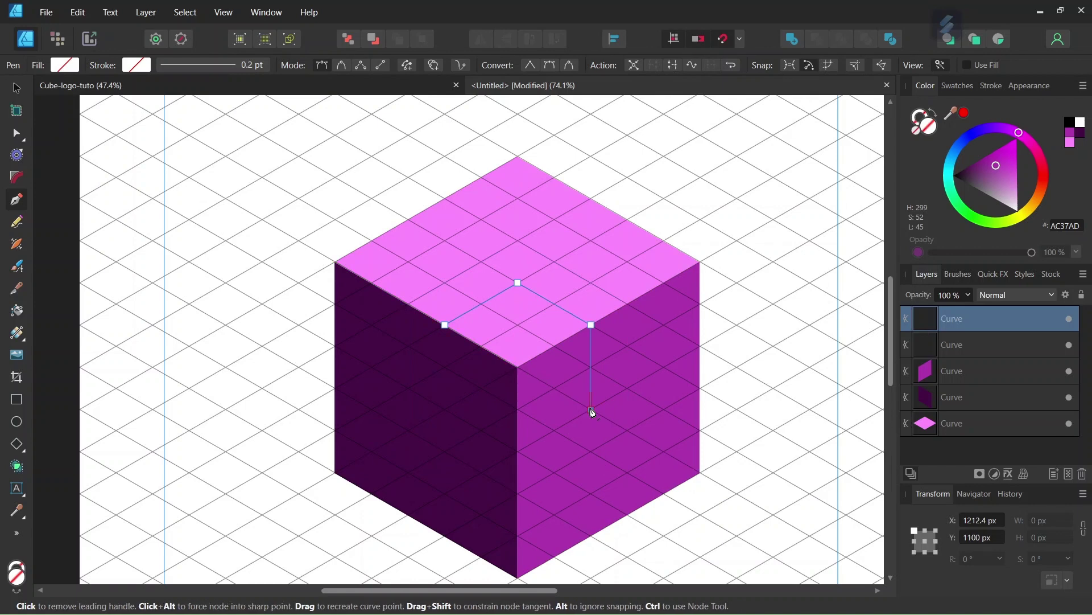
pyautogui.click(518, 452)
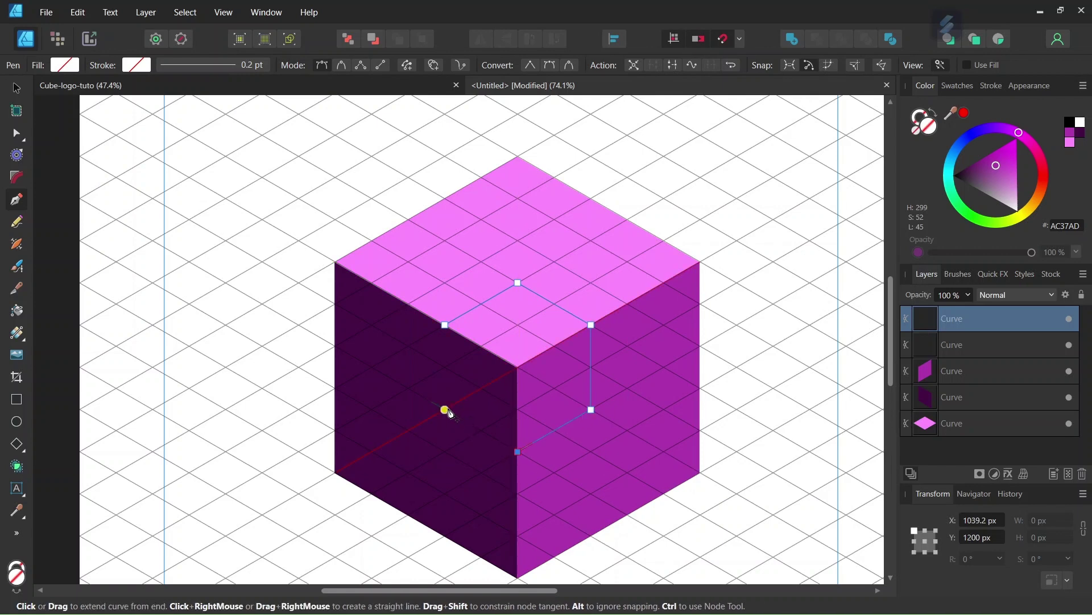
pyautogui.click(445, 409)
pyautogui.click(445, 326)
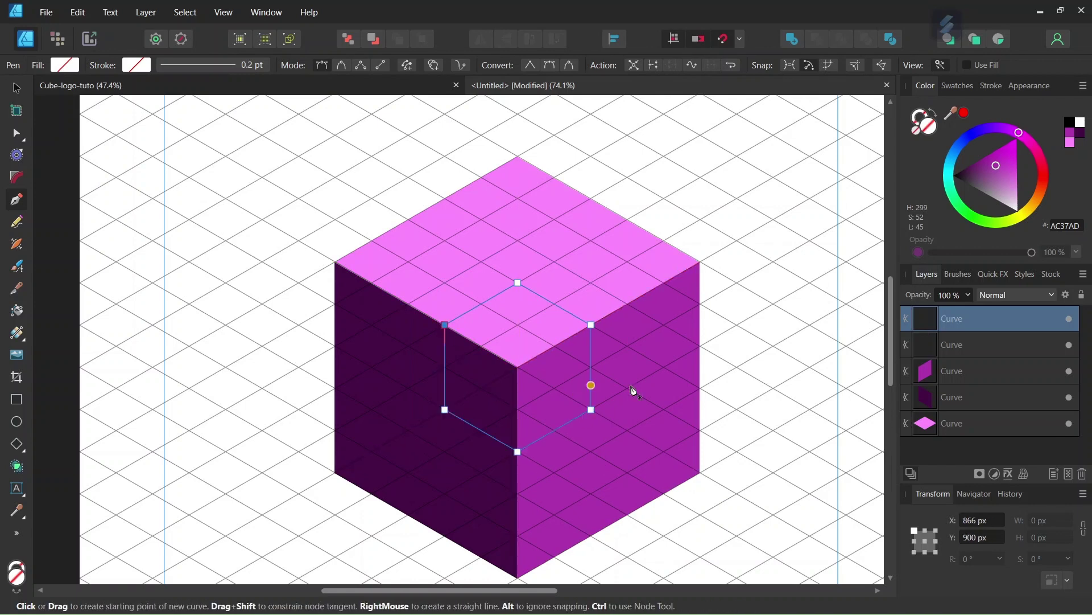
pyautogui.press('v')
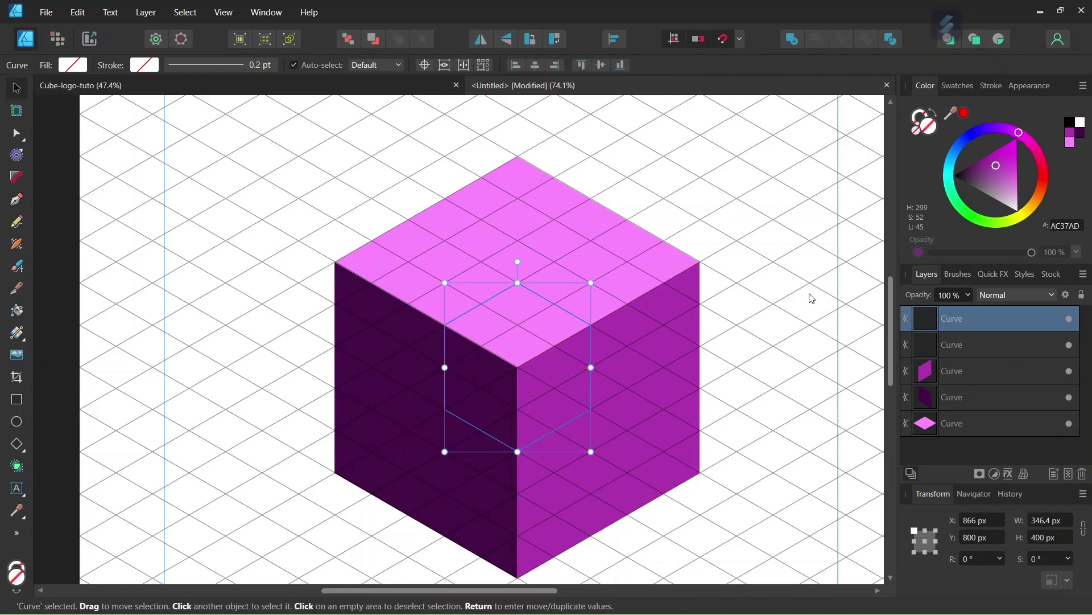
# Subtract the small hexagon from the large one and fill the ring white FFFFFF
pyautogui.keyDown('shift'); pyautogui.click(961, 344); pyautogui.keyUp('shift')
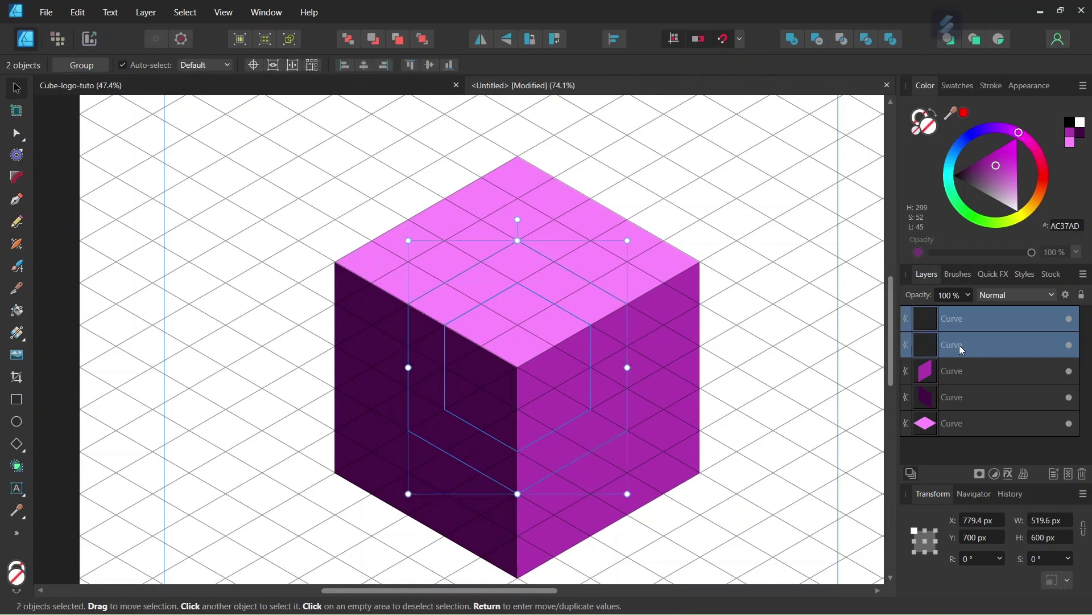
pyautogui.click(817, 40)
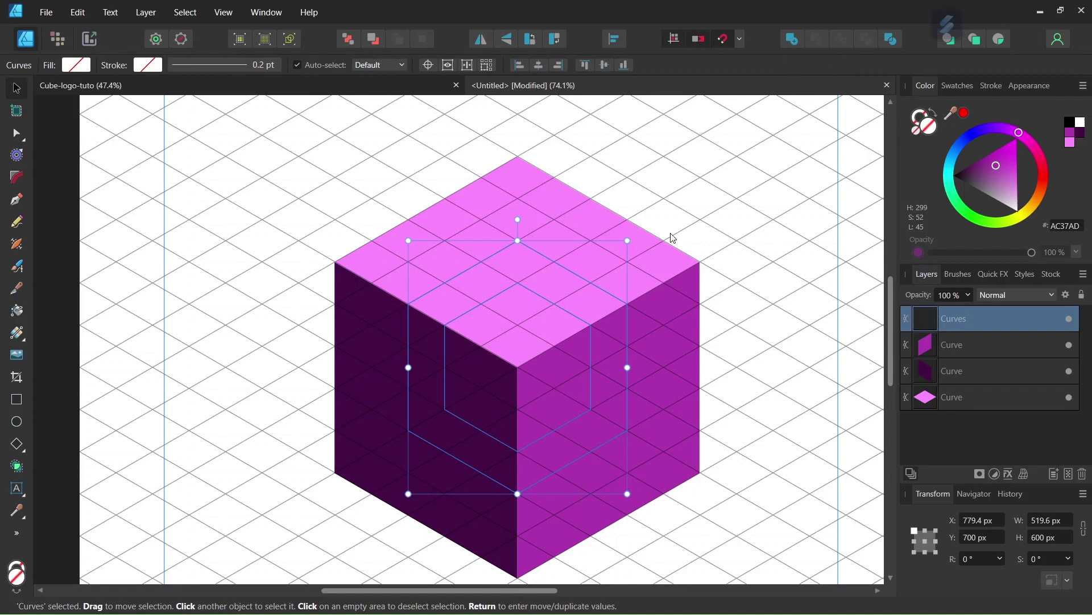
pyautogui.scroll(2, 501, 348)
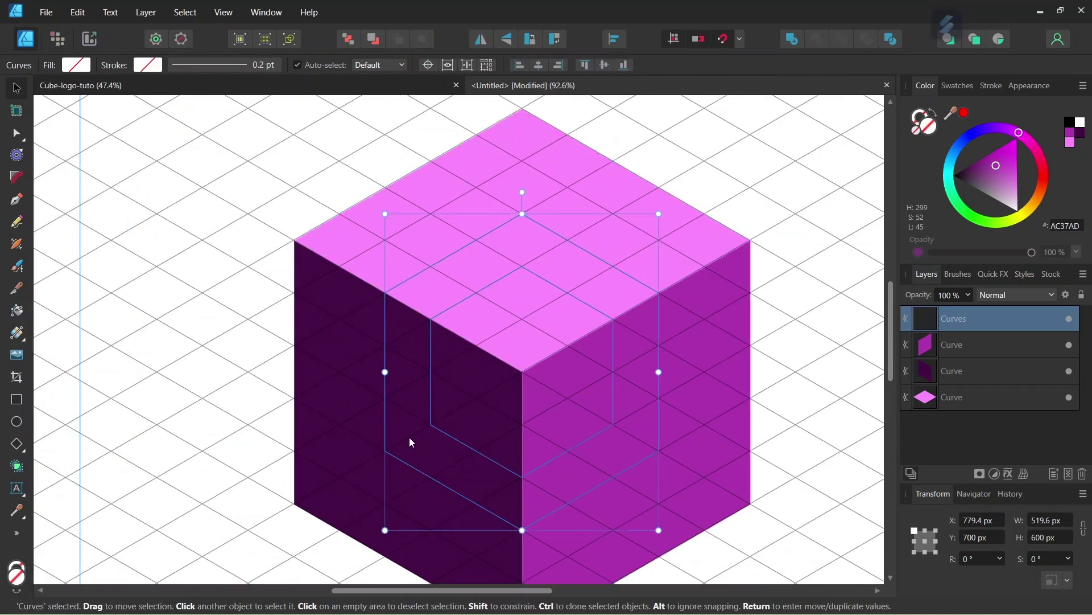
pyautogui.click(1018, 211)
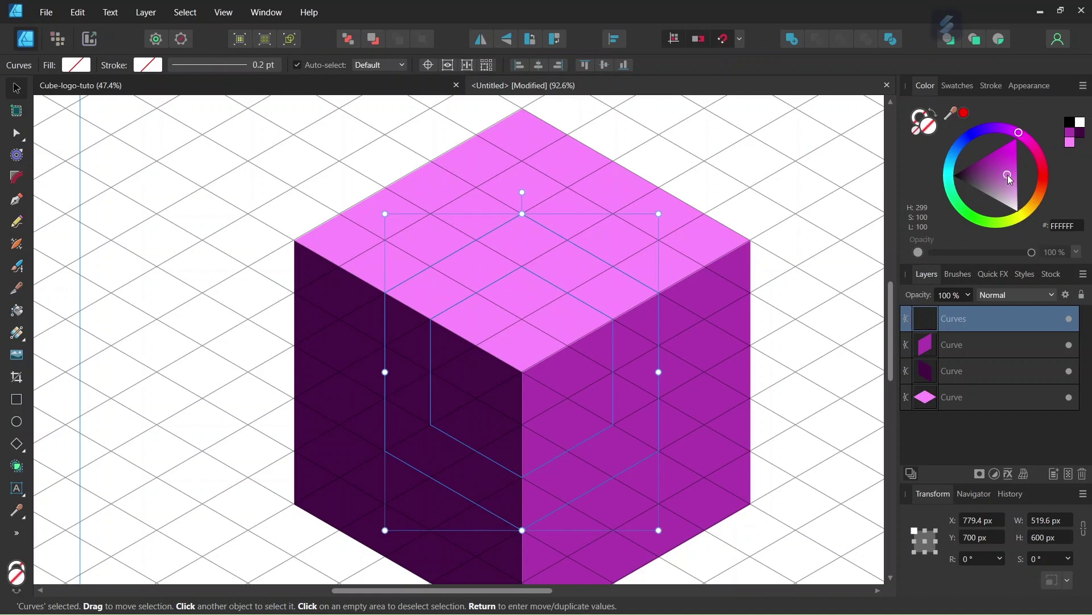
pyautogui.click(1018, 210)
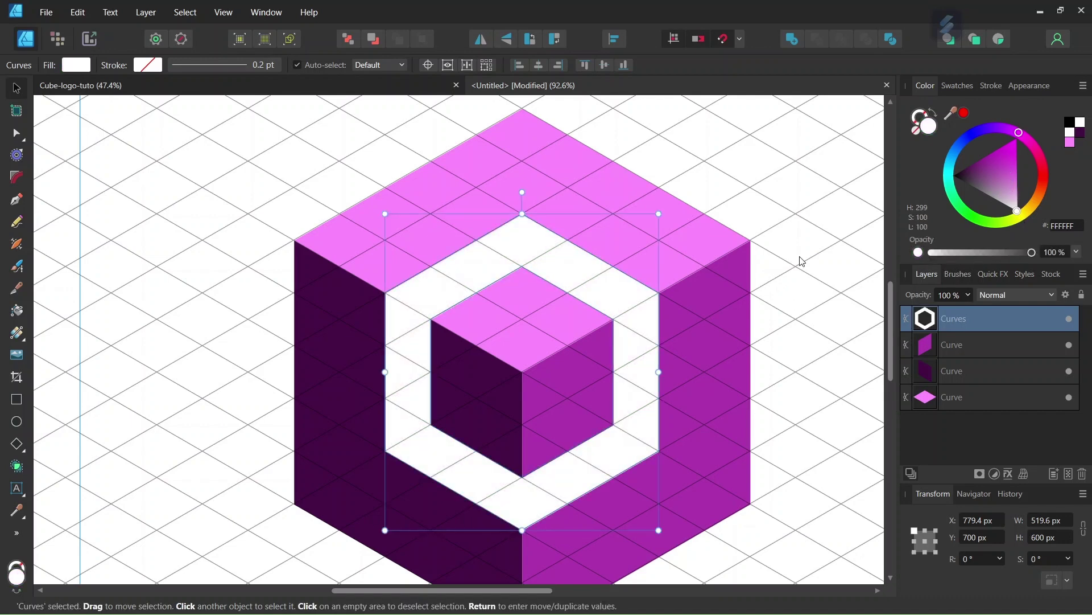
pyautogui.click(797, 298)
pyautogui.scroll(-3, 797, 297)
pyautogui.moveTo(342, 591); pyautogui.dragTo(418, 591)
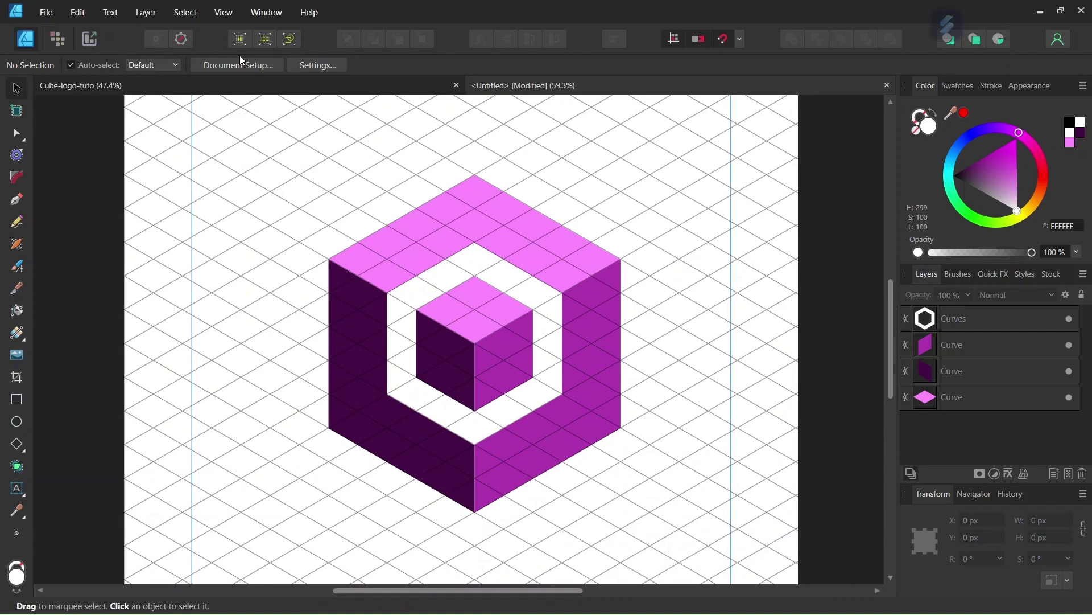
# Turn off Show Grid in the View menu and zoom to fit the whole page
pyautogui.click(222, 14)
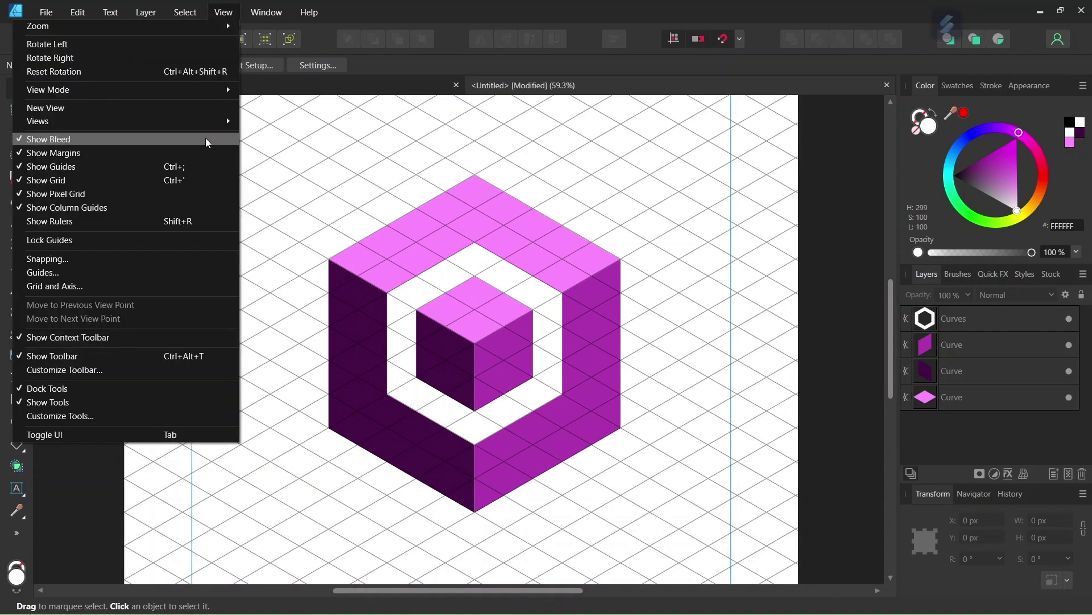
pyautogui.click(179, 179)
pyautogui.hotkey('ctrl', '0')
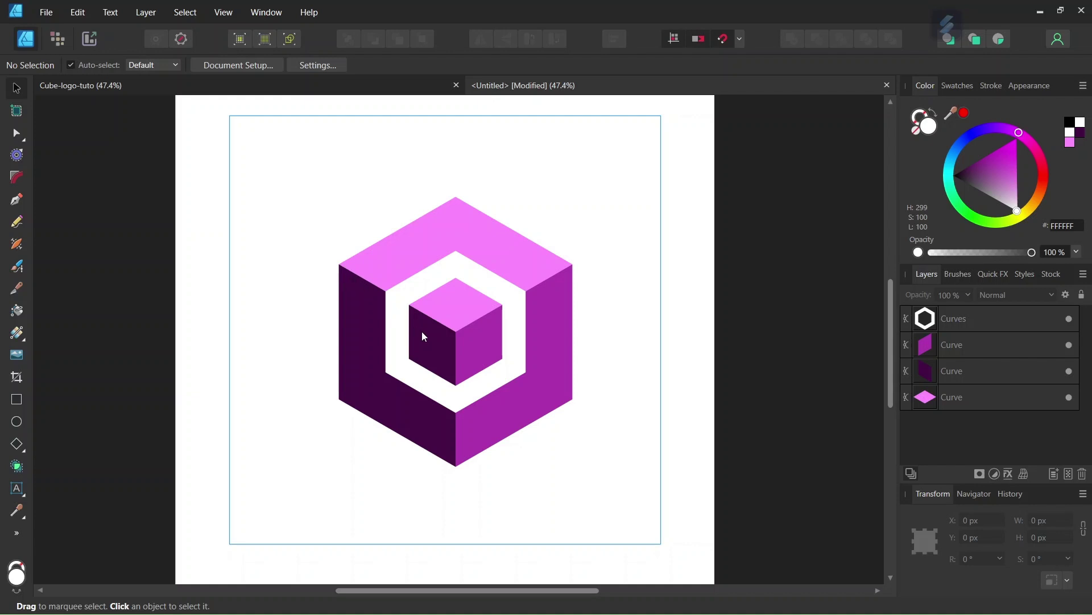
pyautogui.scroll(1, 424, 335)
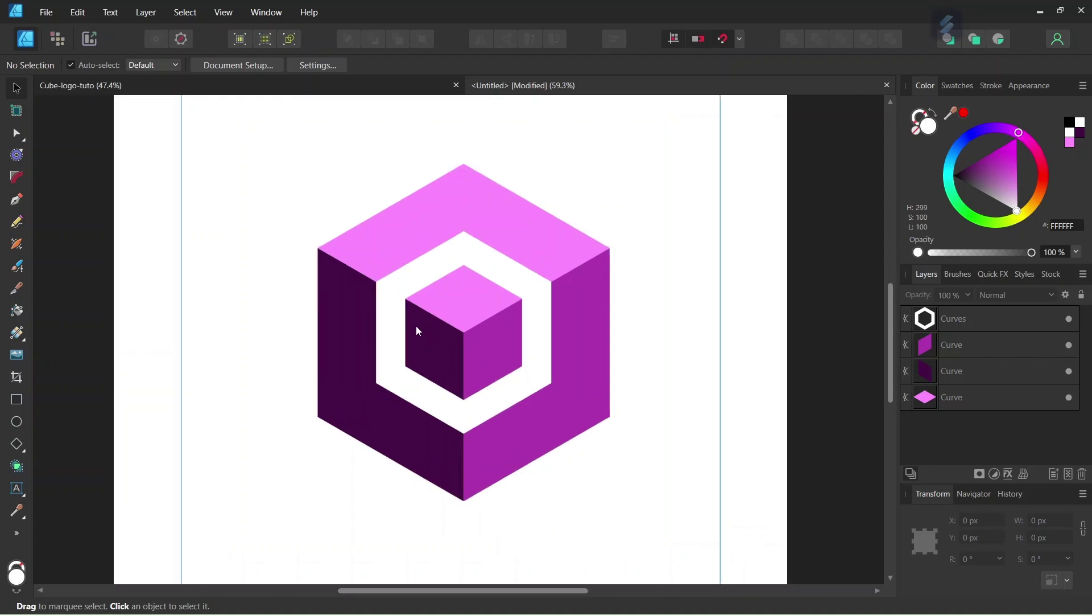